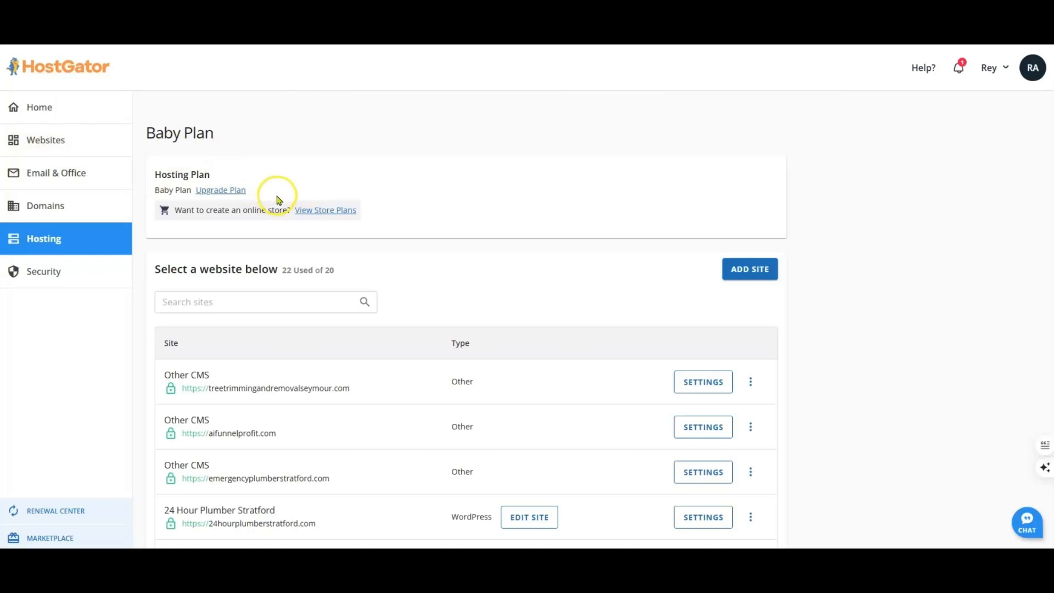
# Open cPanel from the Baby Plan hosting page and launch its File Manager.
pyautogui.scroll(-4, 408, 214)
pyautogui.scroll(-3, 408, 214)
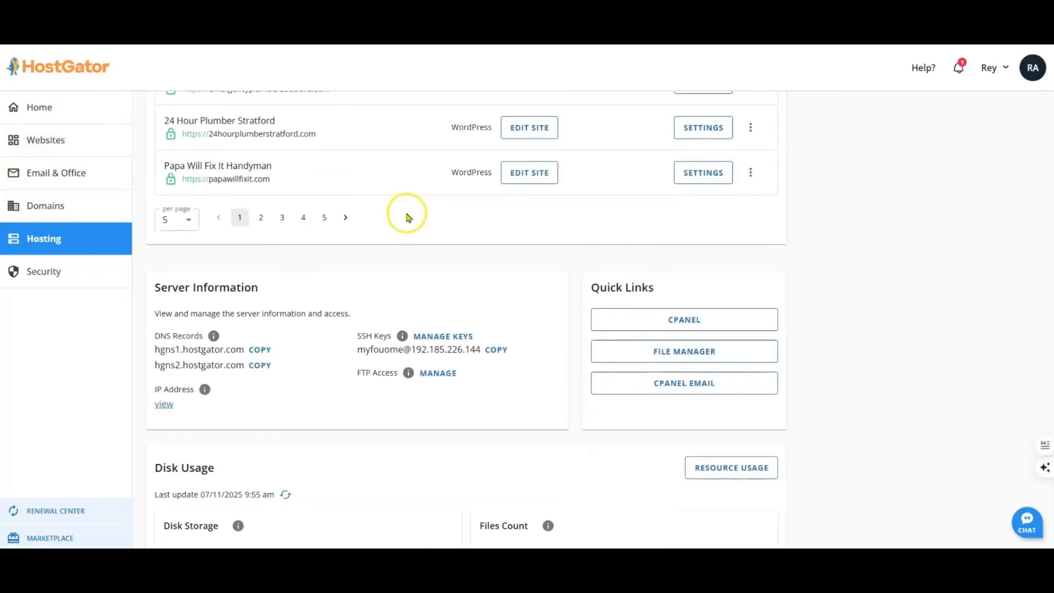
pyautogui.click(685, 321)
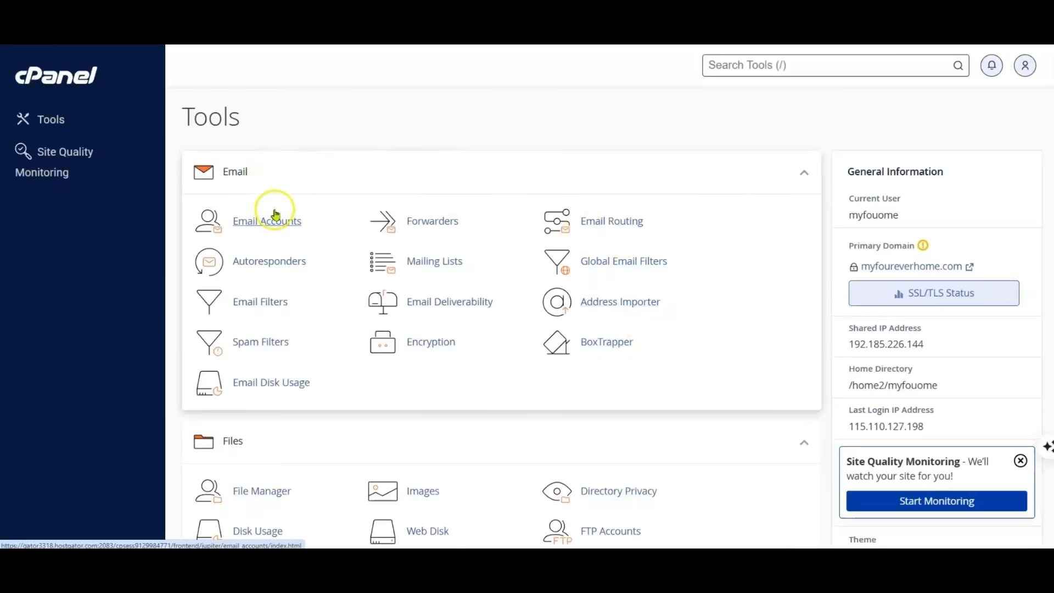
pyautogui.scroll(-4, 275, 213)
pyautogui.scroll(1, 275, 213)
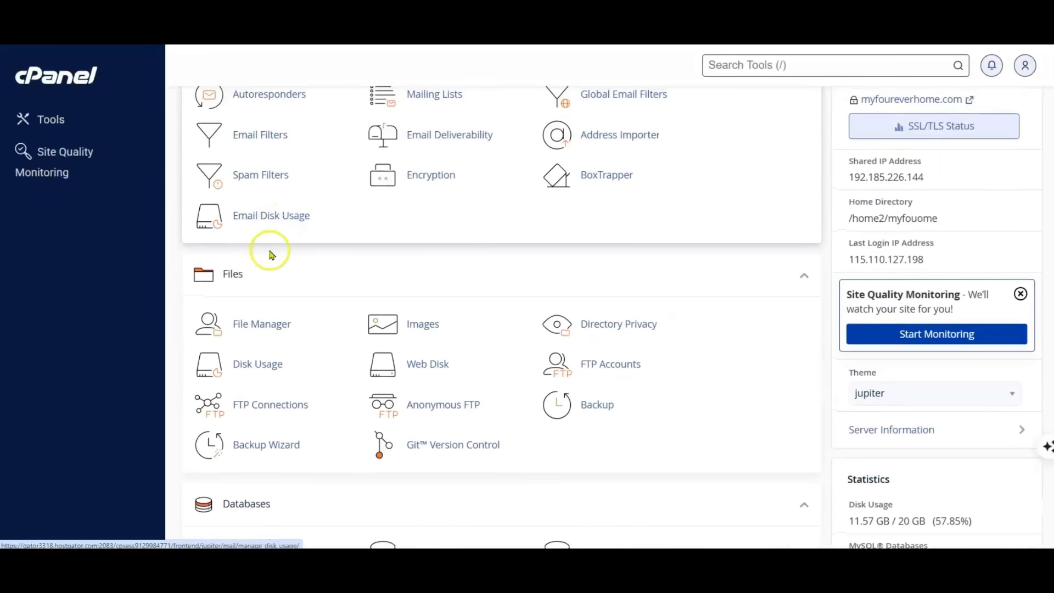
pyautogui.click(260, 329)
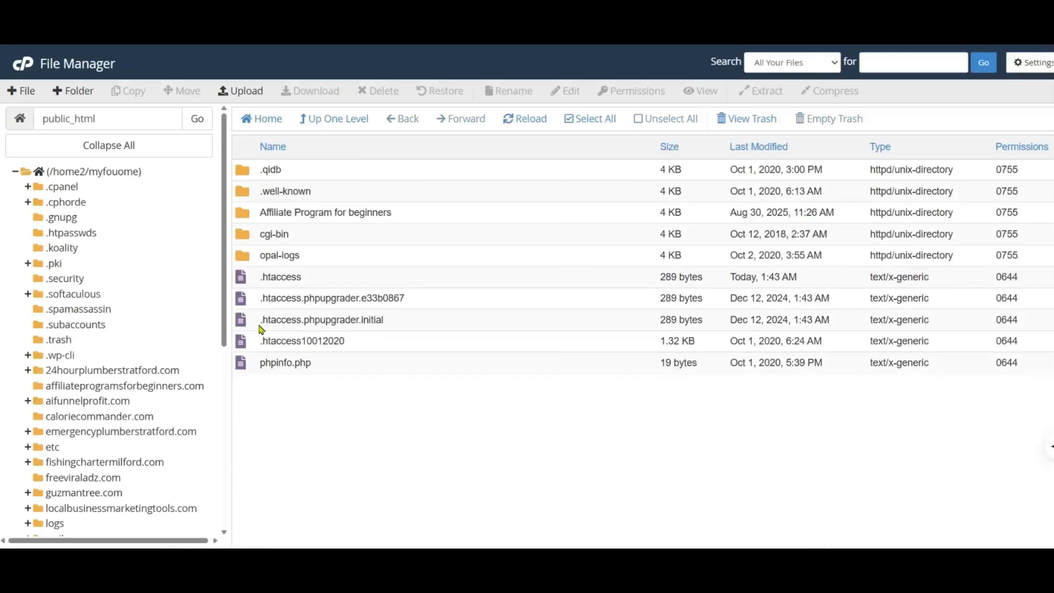
# Expand public_html in the directory tree, look through the site folders and open the freeviraladz.com folder.
pyautogui.scroll(-6, 106, 230)
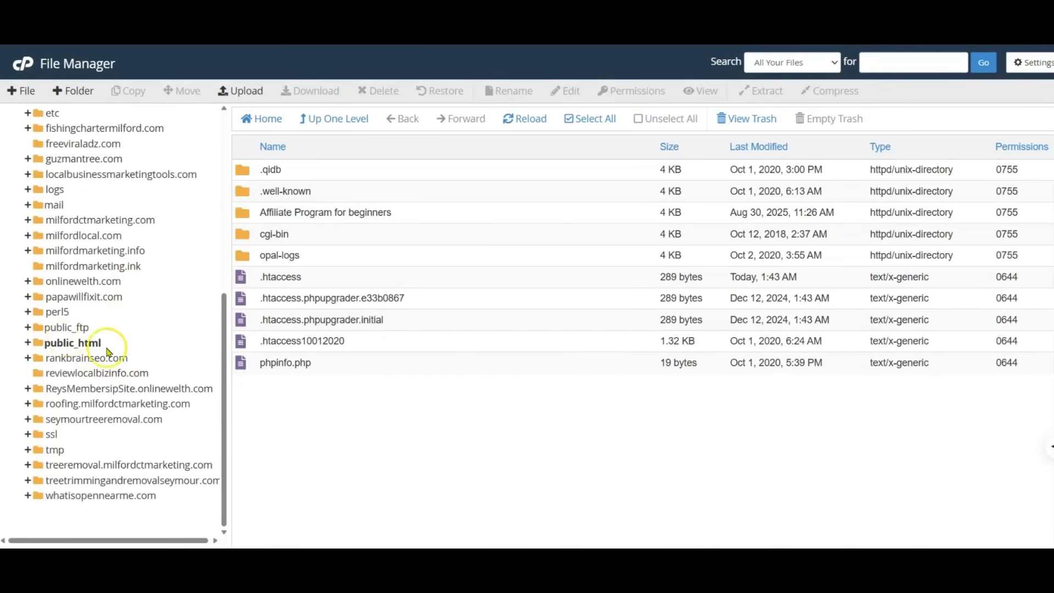
pyautogui.click(41, 344)
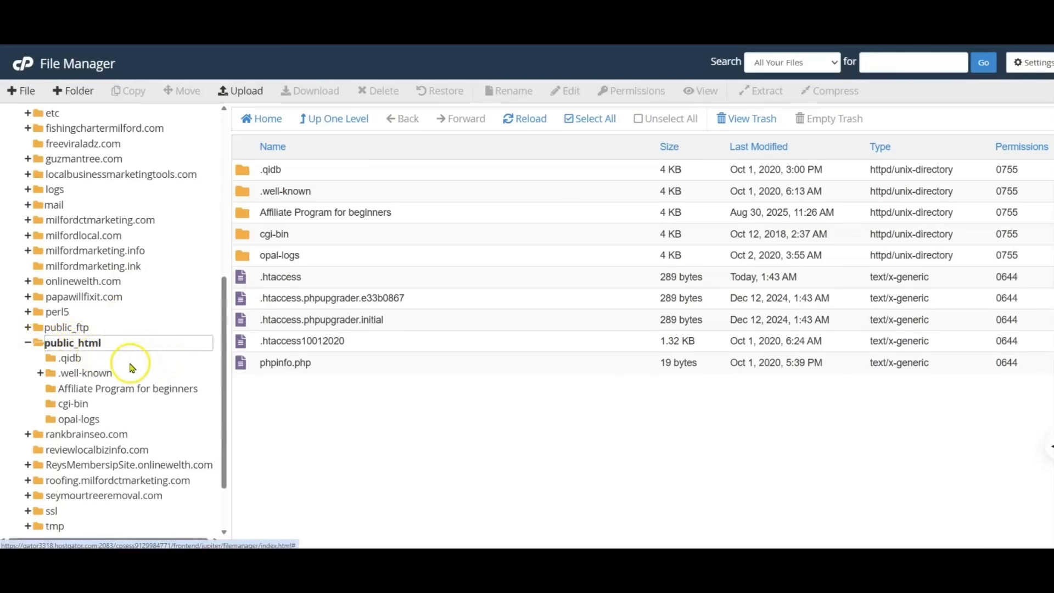
pyautogui.scroll(-1, 117, 446)
pyautogui.scroll(-1, 117, 446)
pyautogui.scroll(3, 120, 431)
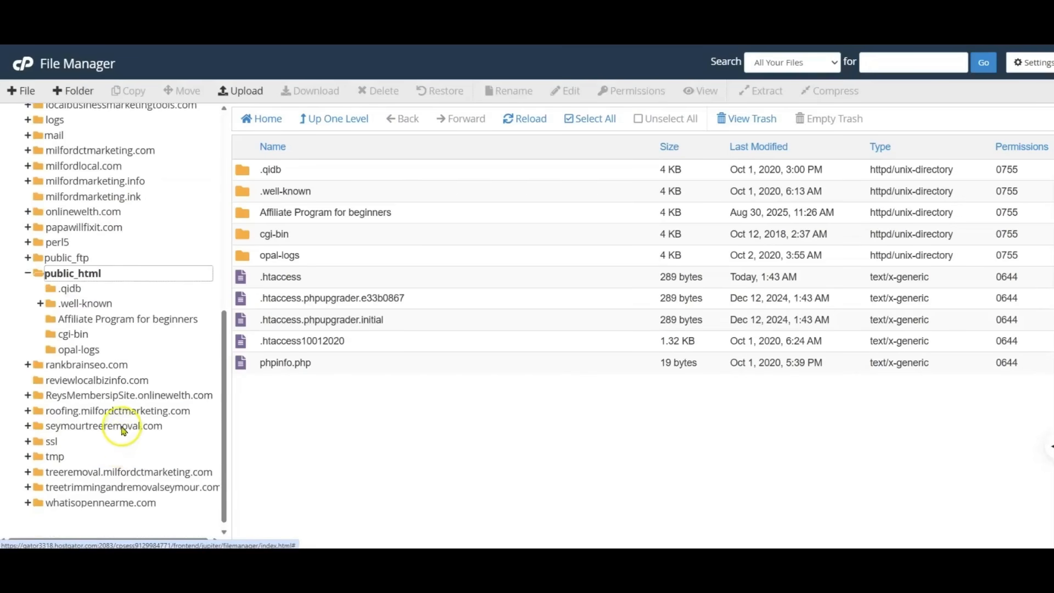
pyautogui.scroll(3, 122, 434)
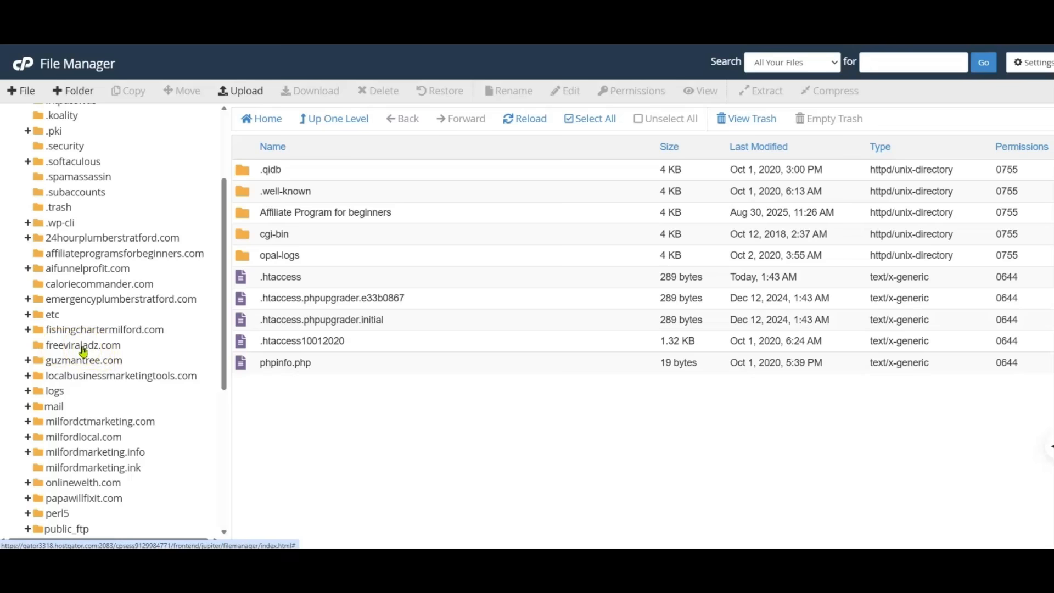
pyautogui.click(83, 347)
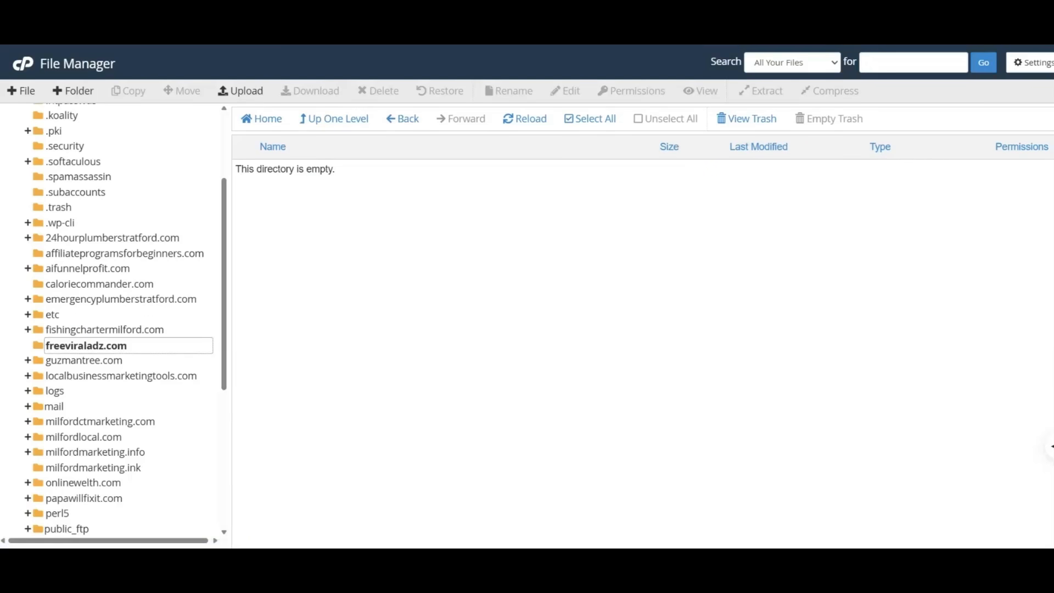
# Download WordPress 6.8.3 from the WordPress.org site and save wordpress-6.8.3 in the Make A WordPress Website folder on drive D.
pyautogui.hotkey('ctrl', 't')
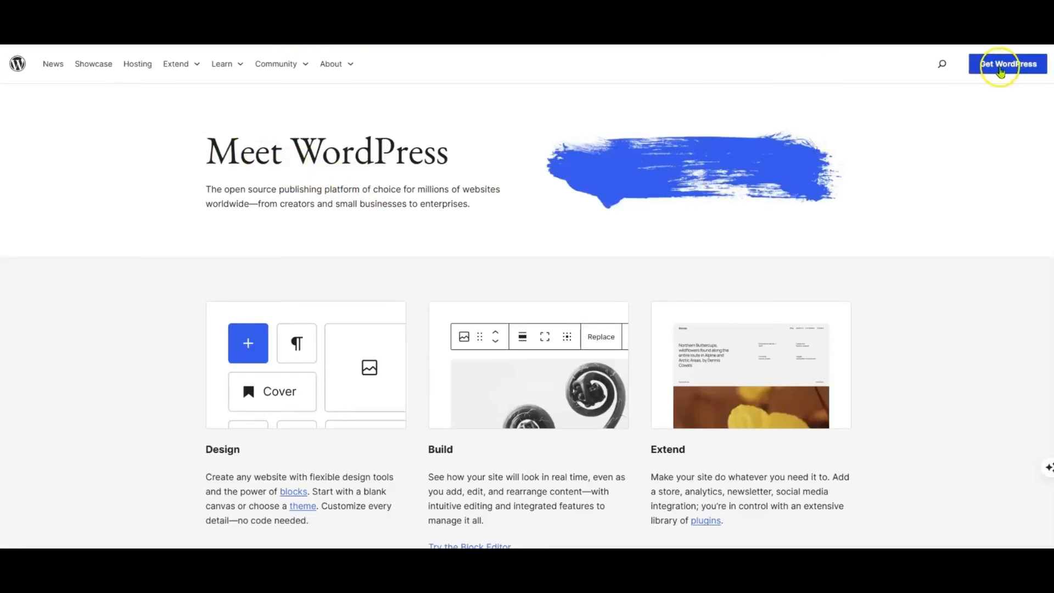
pyautogui.click(1001, 70)
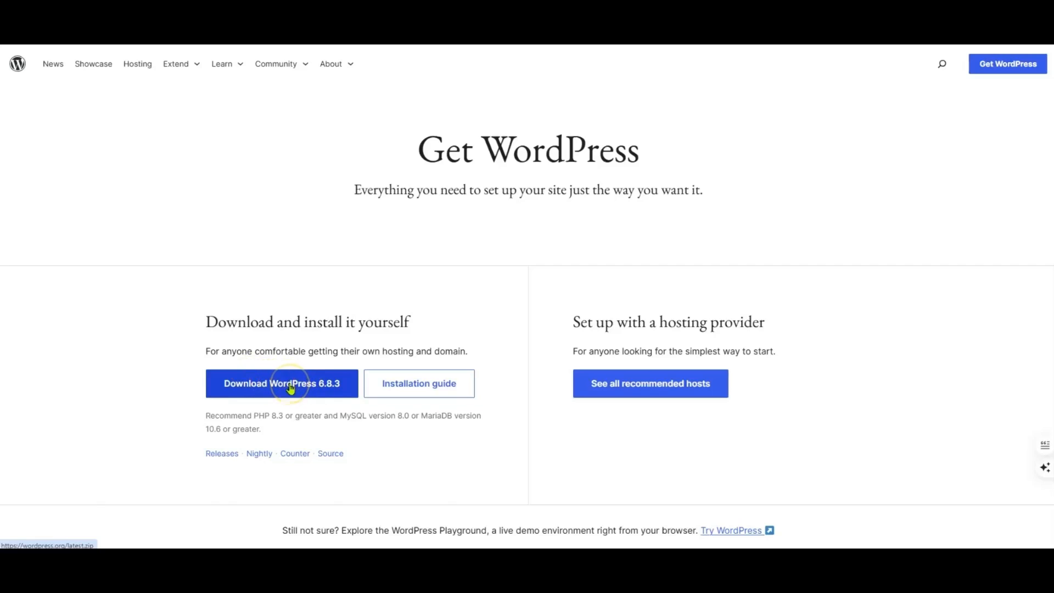
pyautogui.click(291, 387)
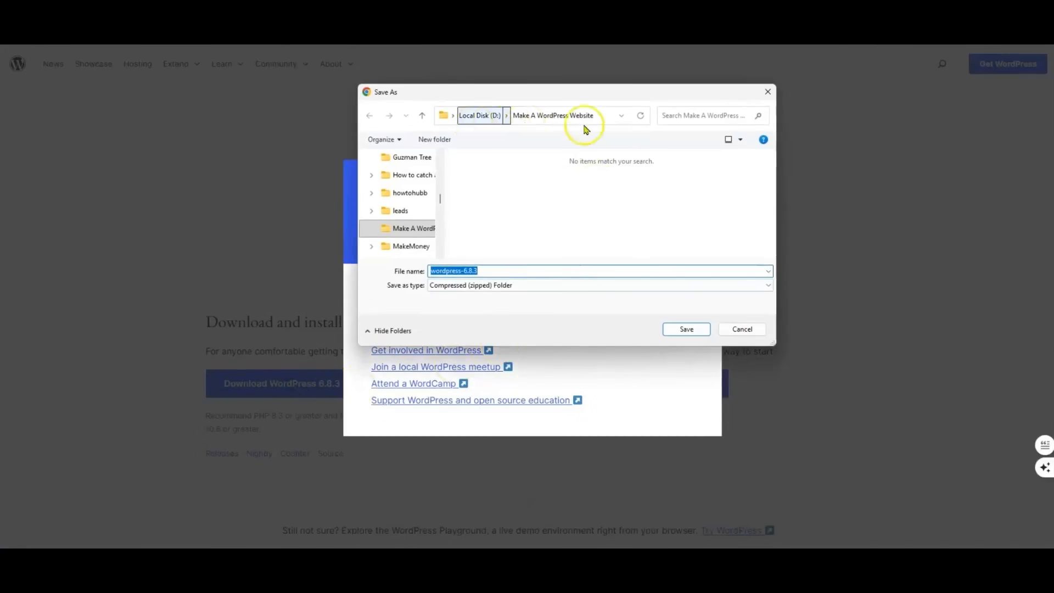
pyautogui.click(680, 332)
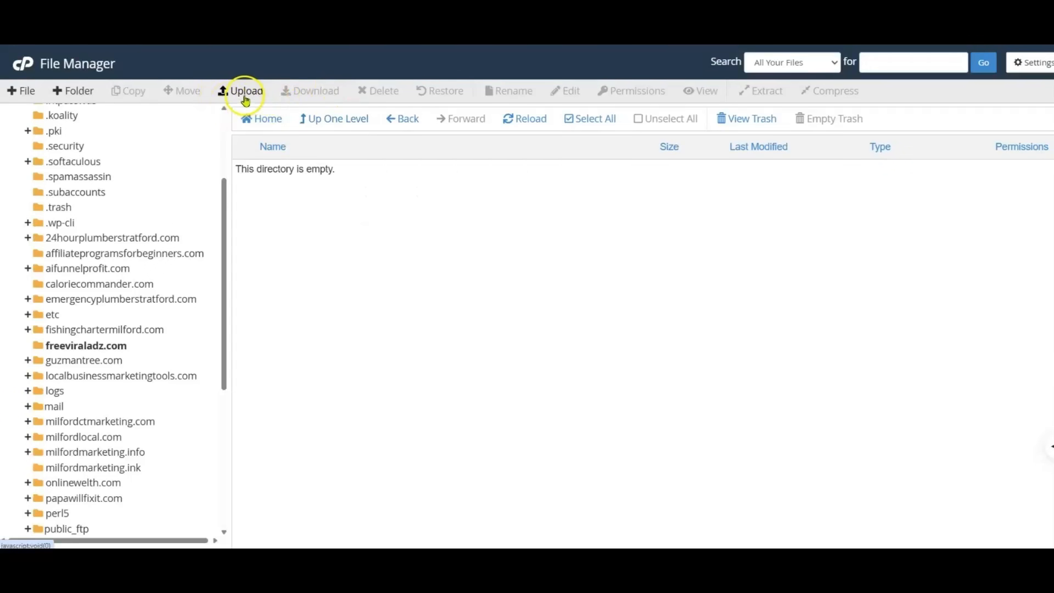
# Back in the cPanel File Manager, upload the wordpress-6.8.3 zip archive to the freeviraladz.com folder.
pyautogui.click(245, 98)
pyautogui.click(245, 95)
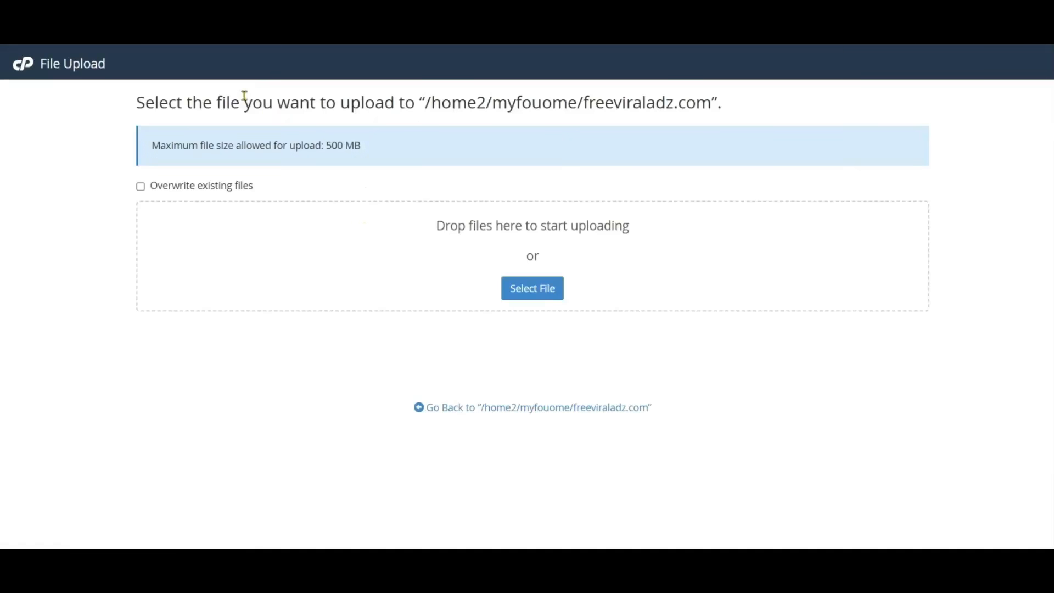
pyautogui.click(539, 296)
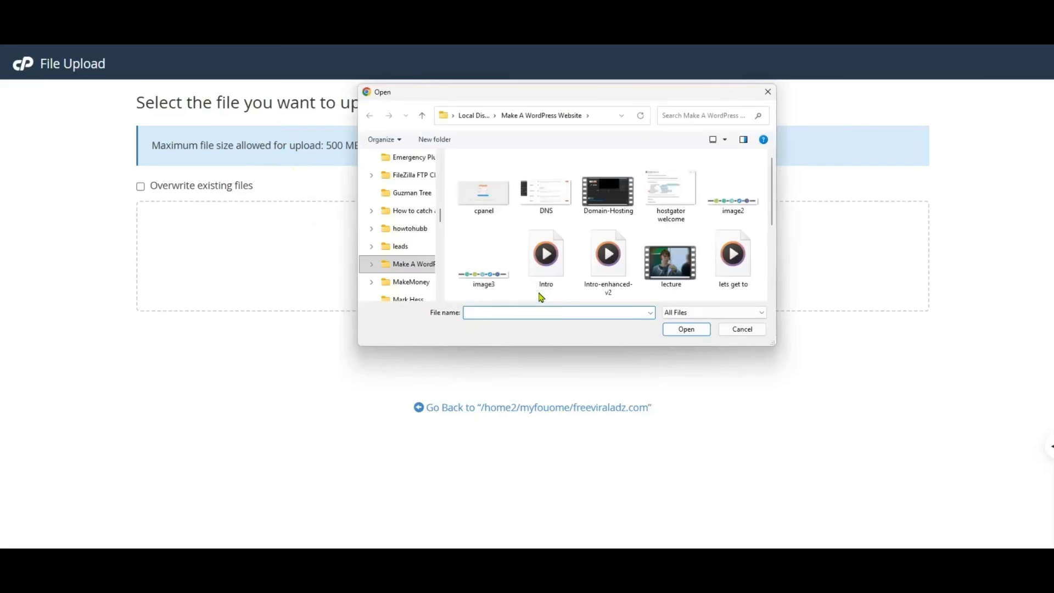
pyautogui.scroll(-5, 640, 222)
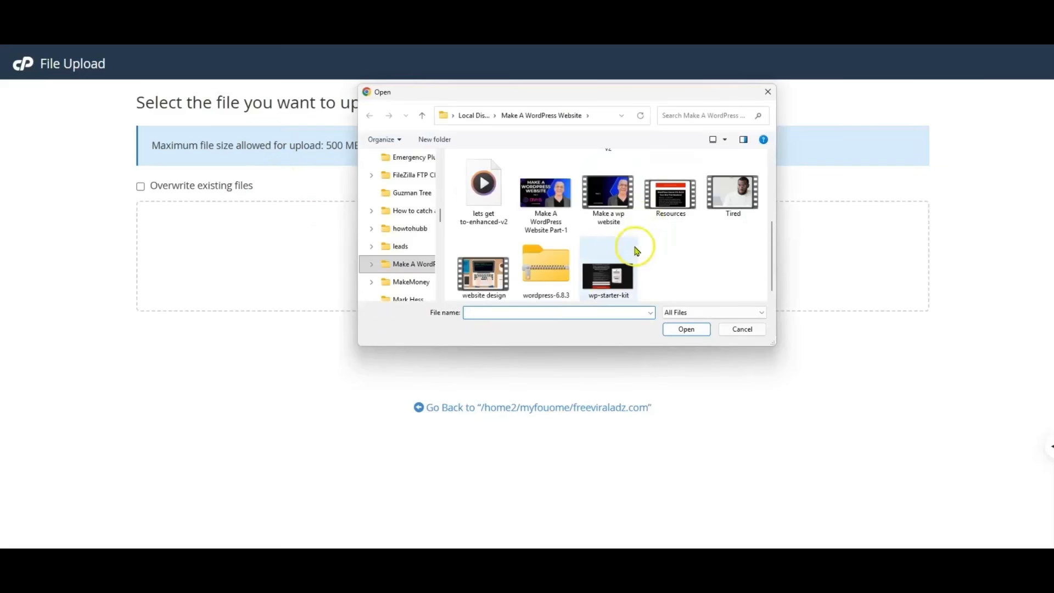
pyautogui.click(538, 267)
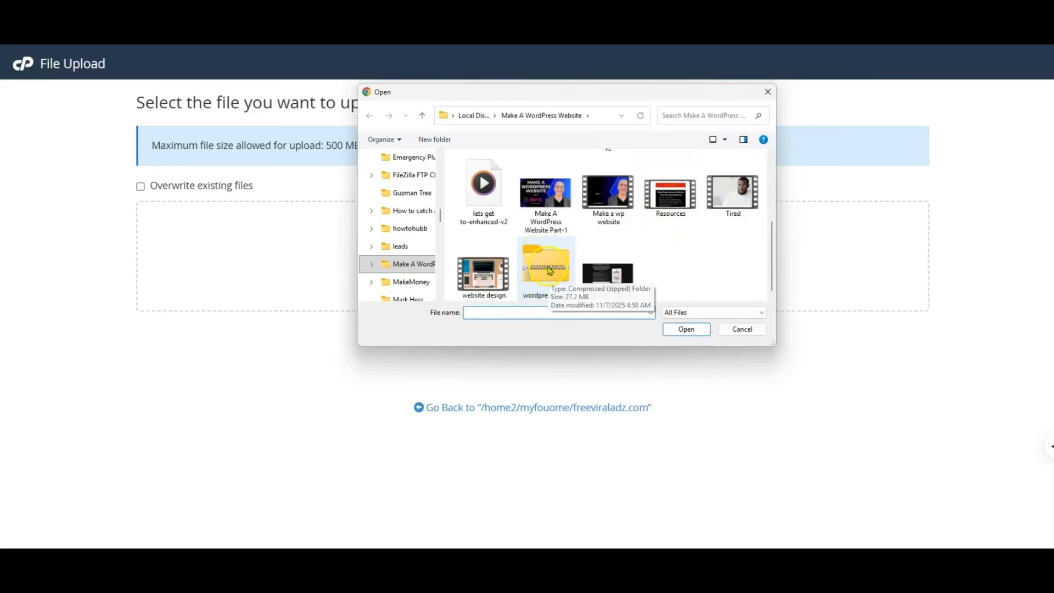
pyautogui.click(540, 266)
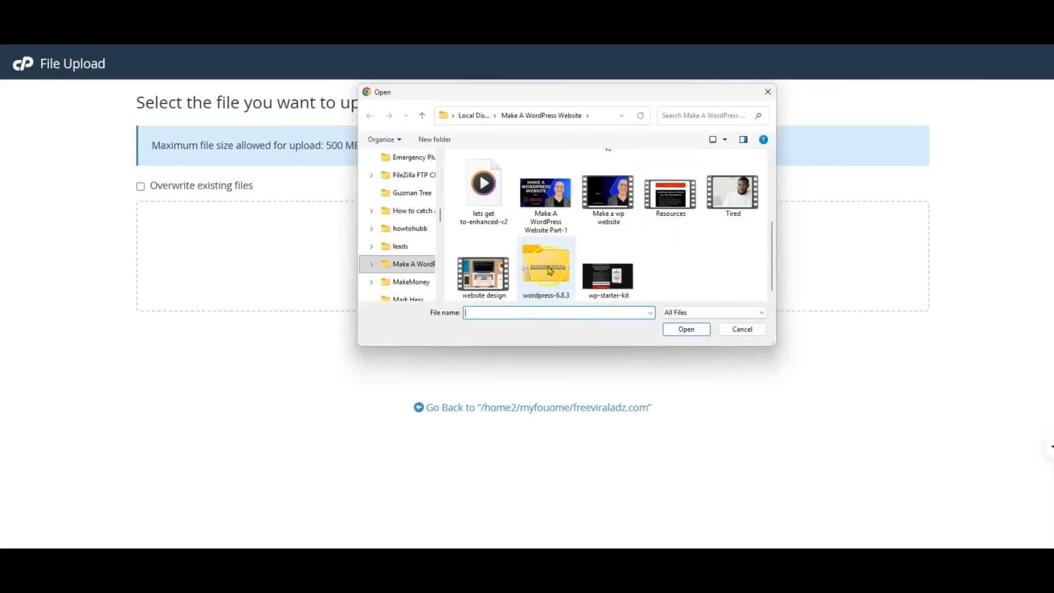
pyautogui.click(540, 266)
pyautogui.click(541, 267)
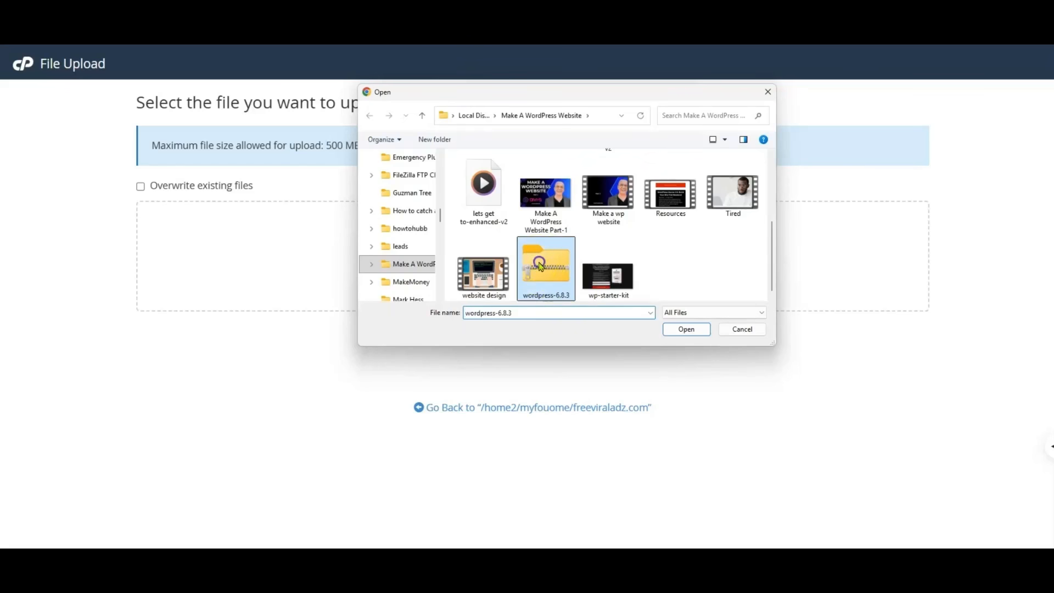
pyautogui.click(686, 329)
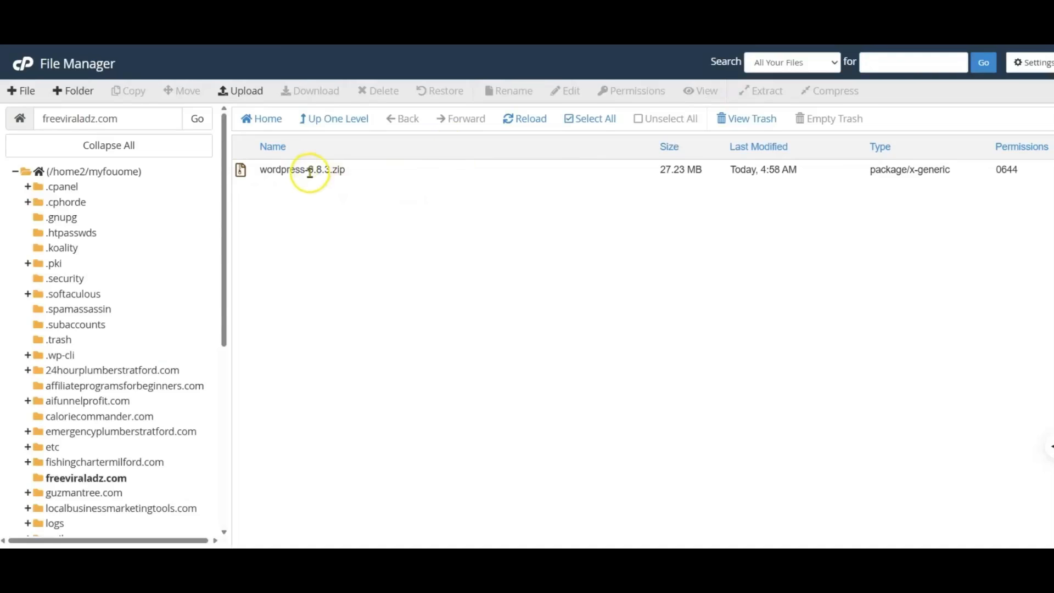
# Extract wordpress-6.8.3.zip into /freeviraladz.com and close the extraction results.
pyautogui.click(309, 171)
pyautogui.click(766, 91)
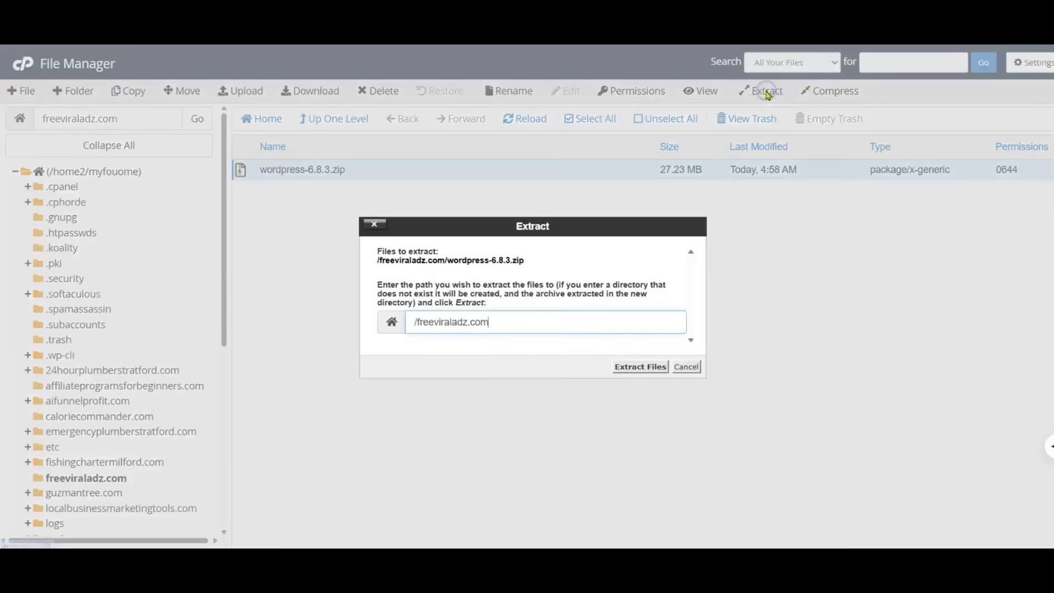
pyautogui.click(630, 366)
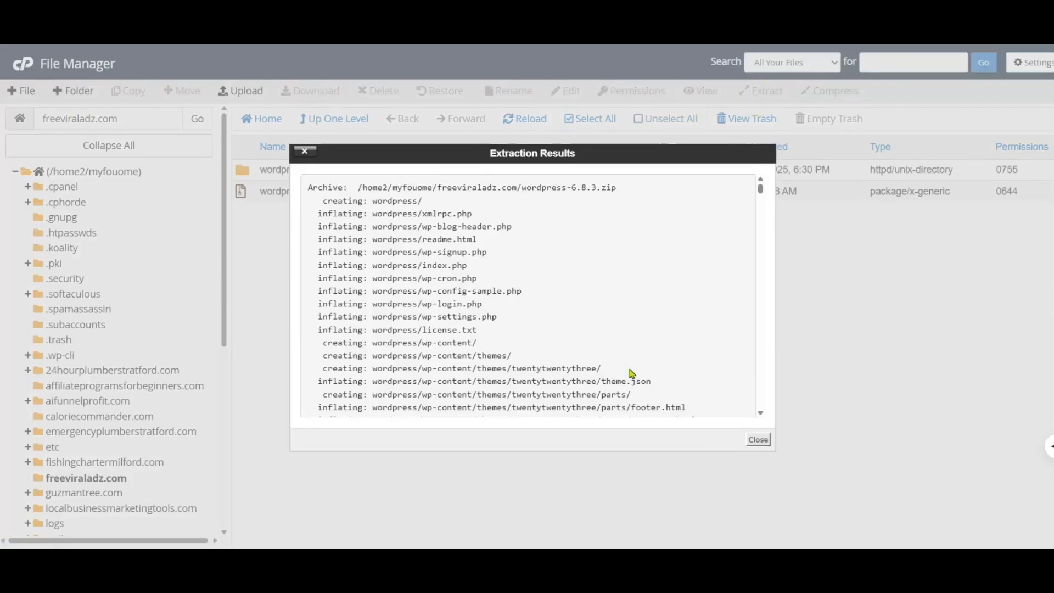
pyautogui.click(759, 440)
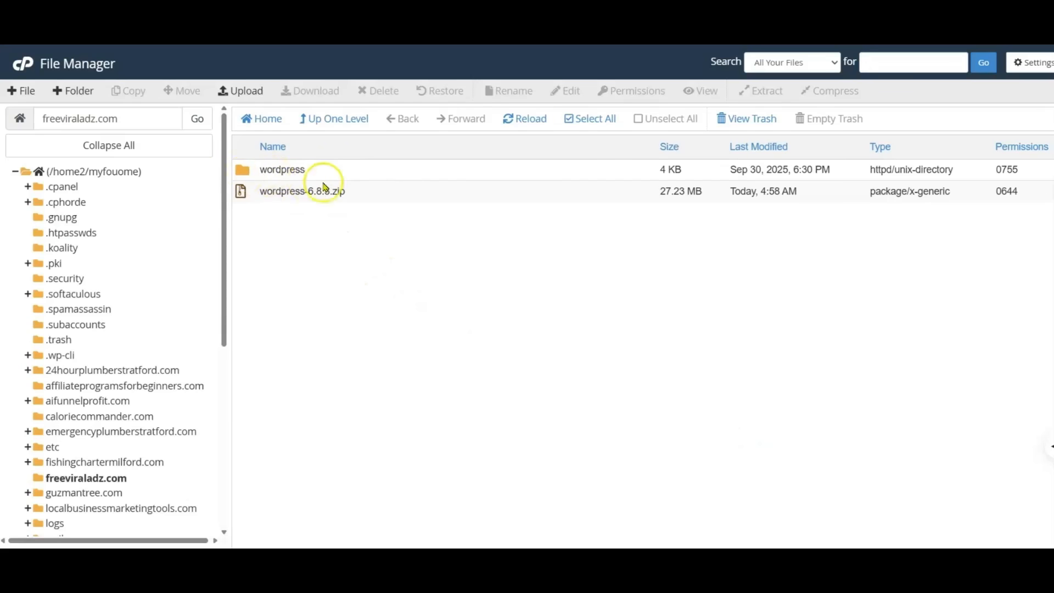
# Move all files and folders inside the extracted wordpress folder to /freeviraladz.com/.
pyautogui.doubleClick(242, 172)
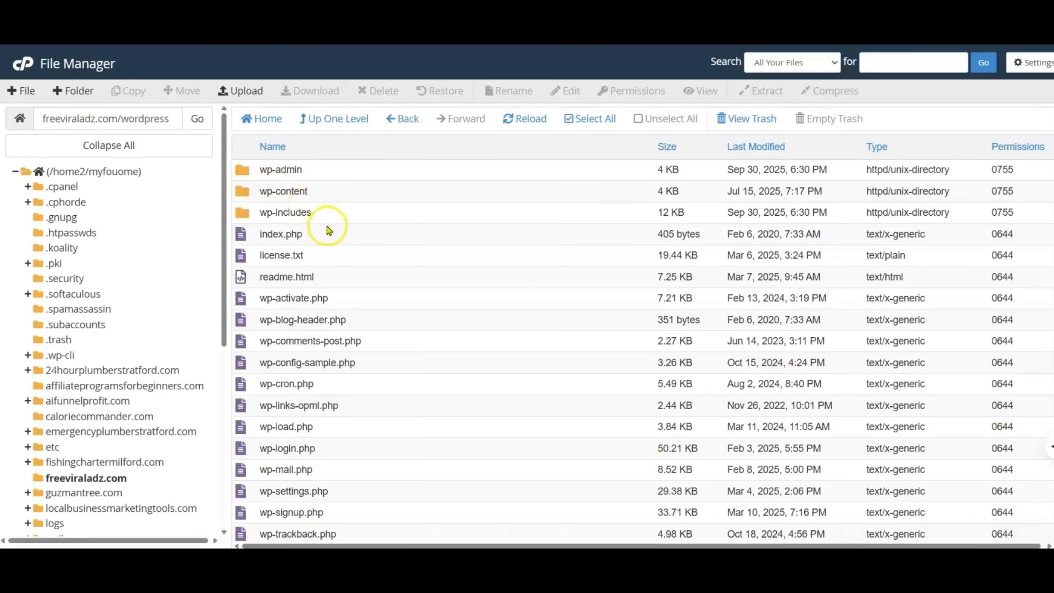
pyautogui.scroll(-1, 341, 264)
pyautogui.scroll(1, 345, 273)
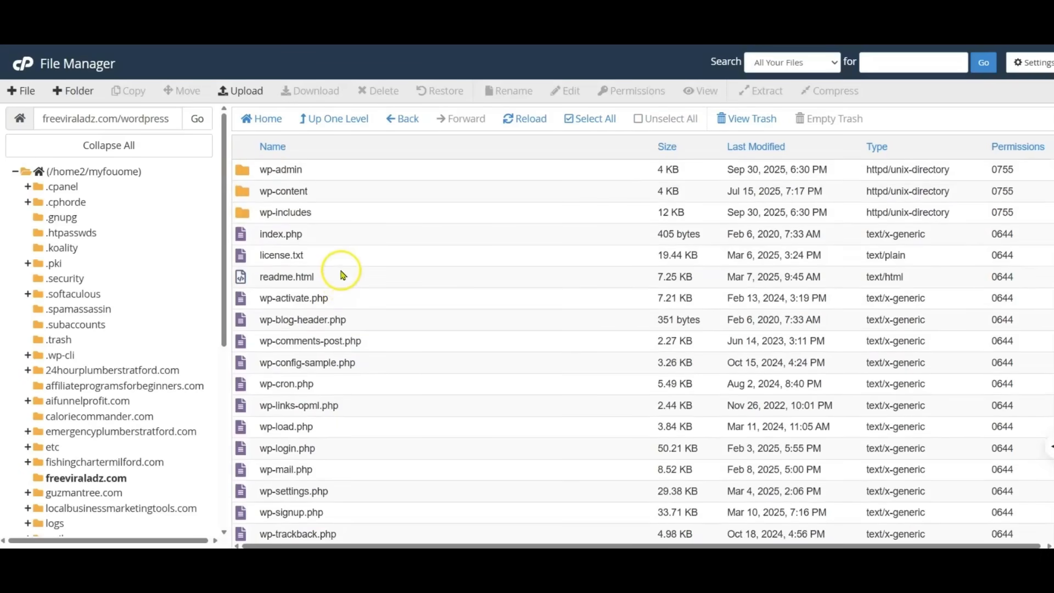
pyautogui.click(589, 125)
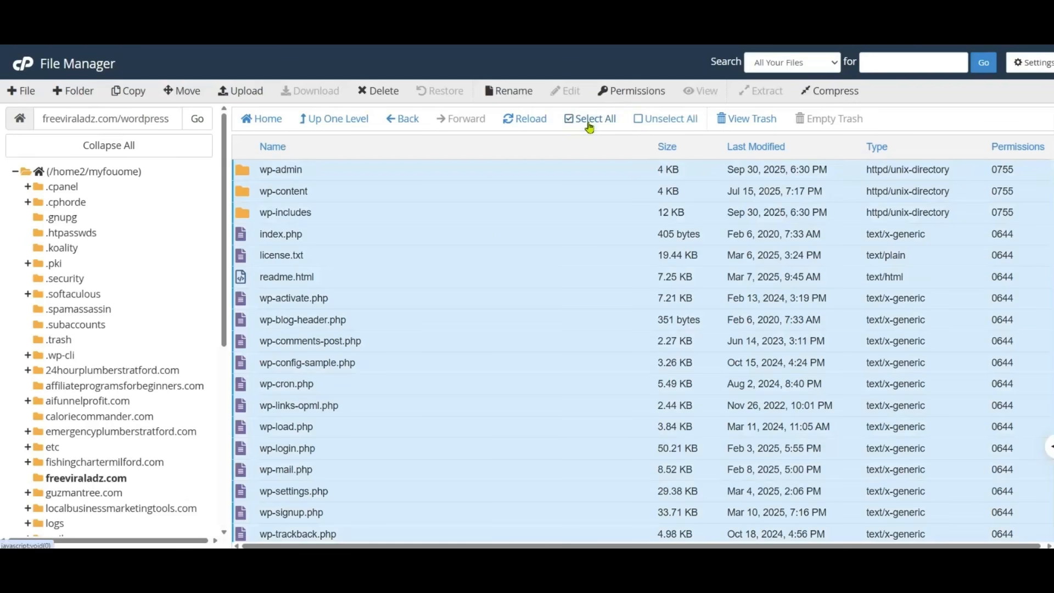
pyautogui.click(185, 92)
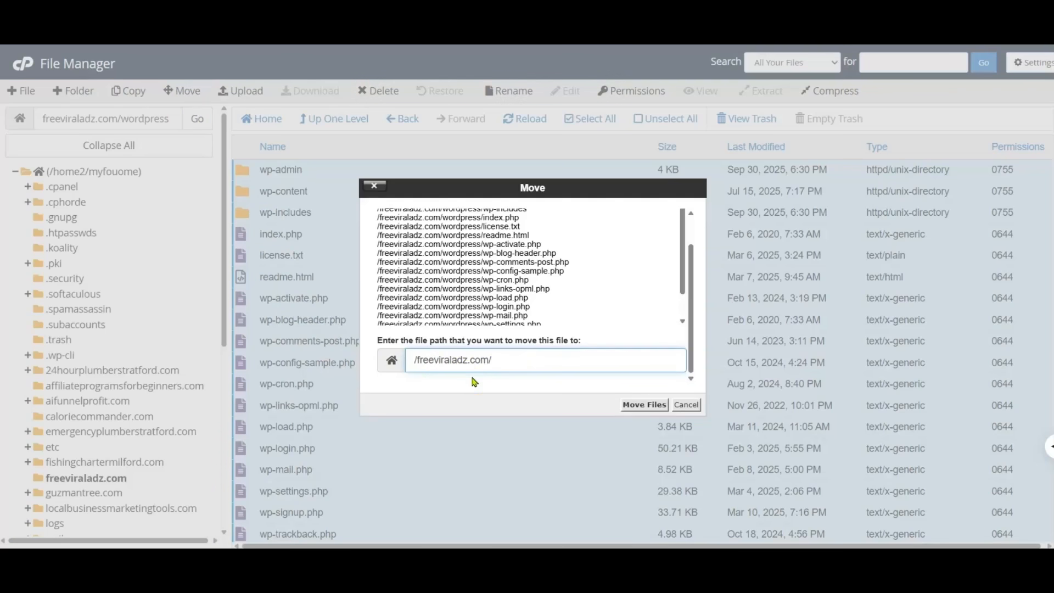
pyautogui.click(640, 405)
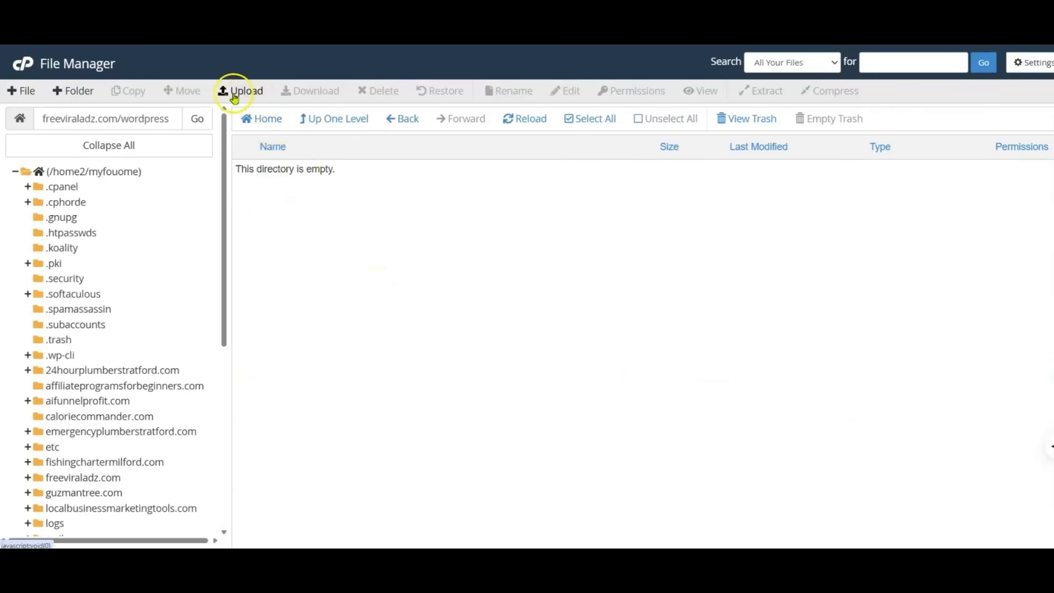
# Go up to the freeviraladz.com folder and move the emptied wordpress folder to the trash.
pyautogui.click(333, 119)
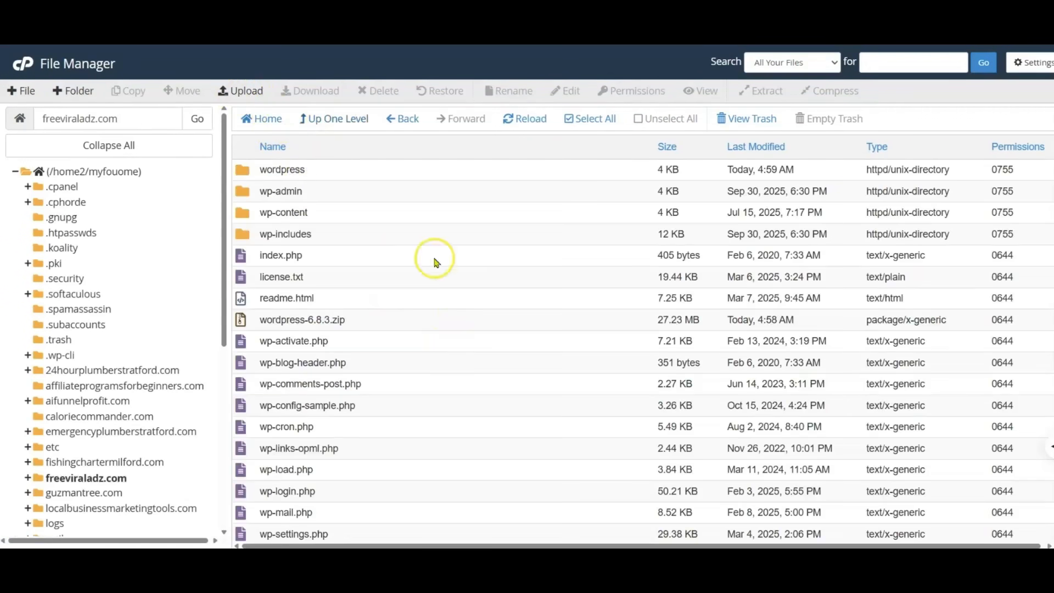
pyautogui.click(271, 172)
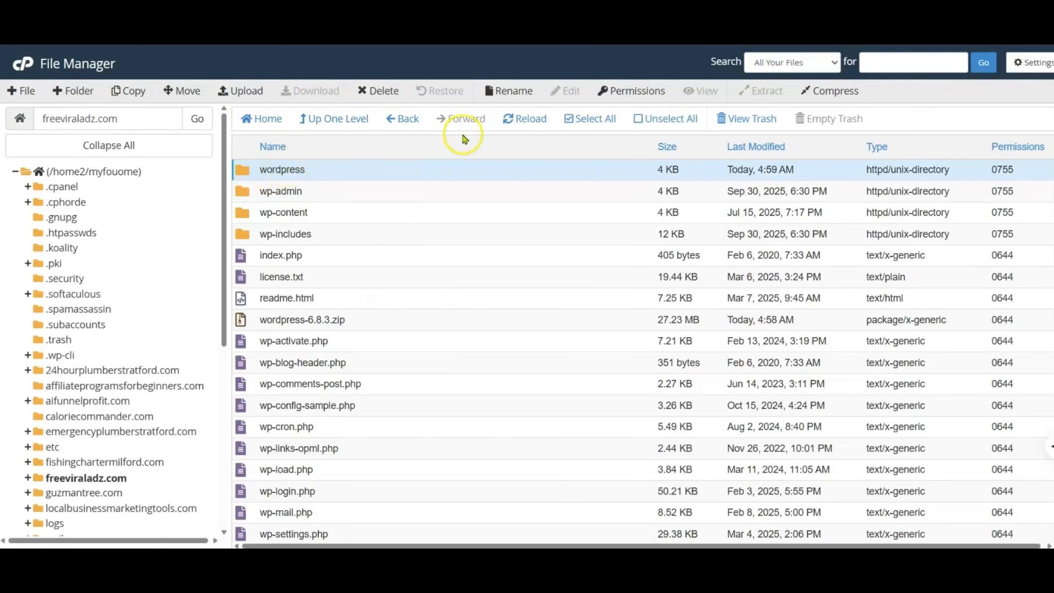
pyautogui.click(383, 92)
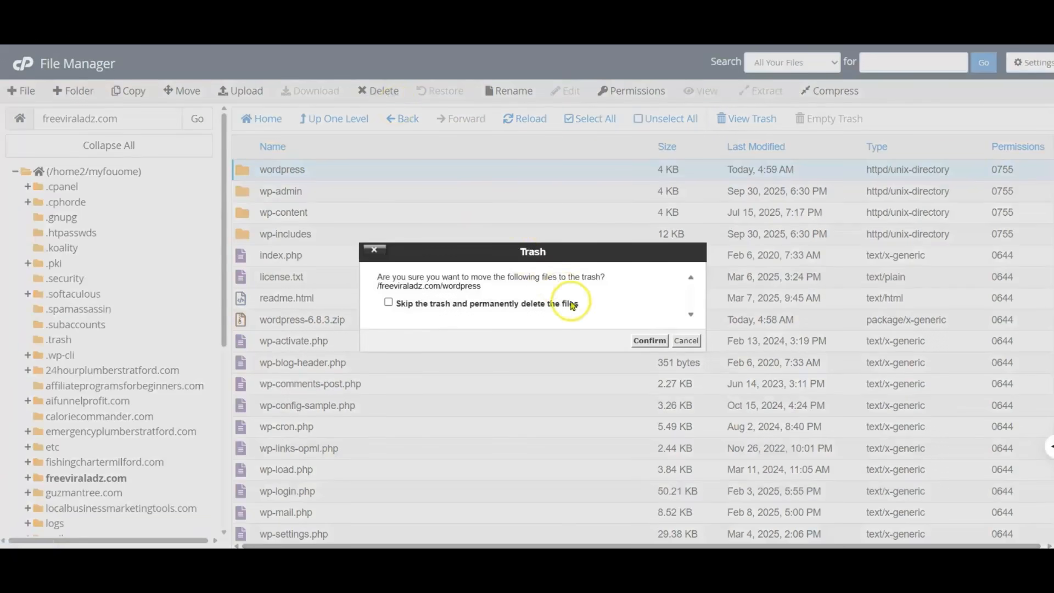
pyautogui.click(650, 341)
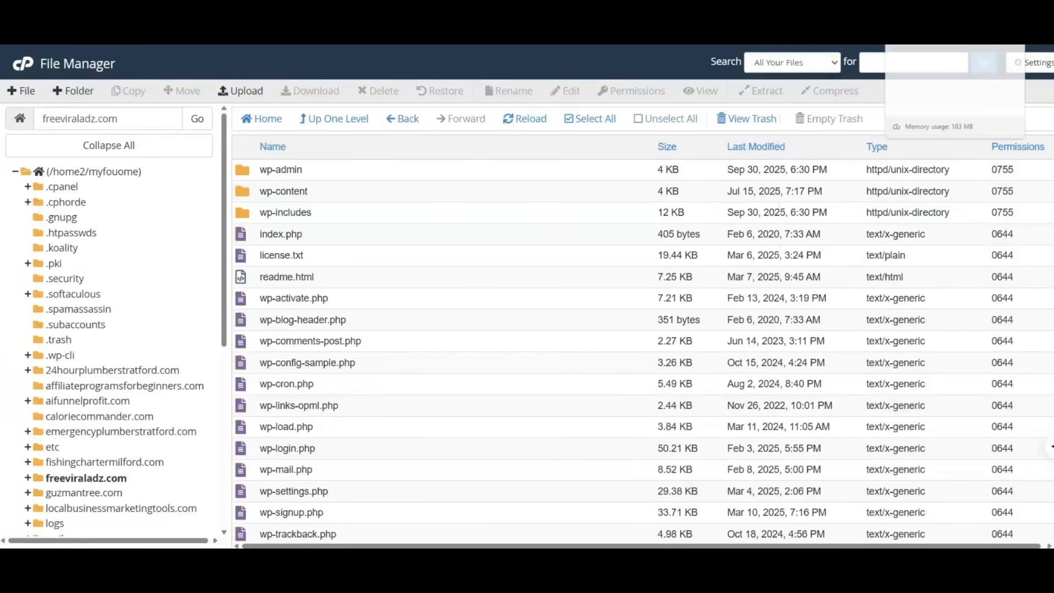
# Check the page in the other browser tab and return from File Manager to the cPanel Tools page.
pyautogui.click(928, 22)
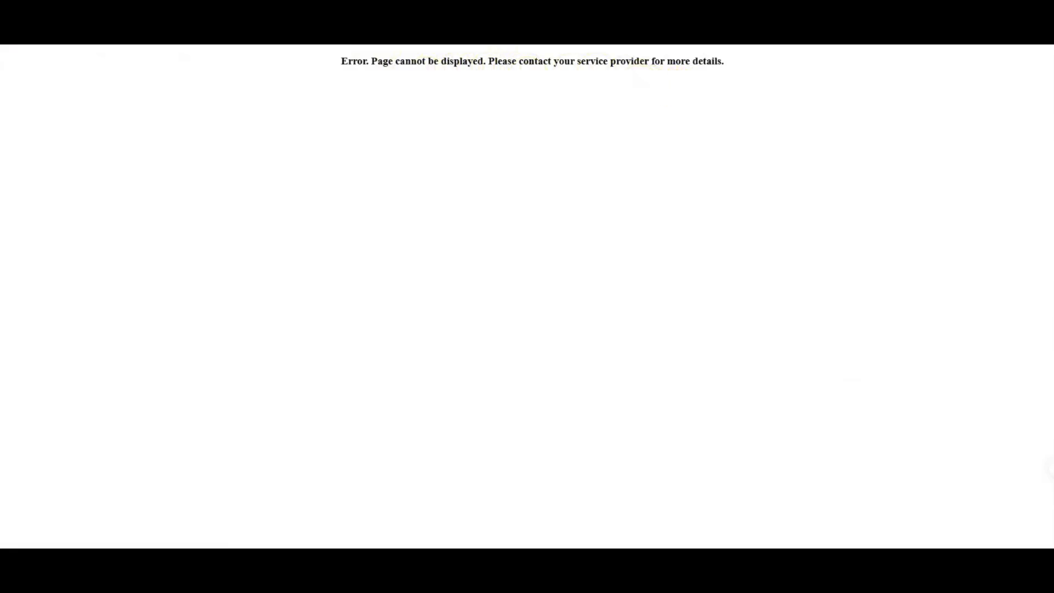
pyautogui.click(99, 24)
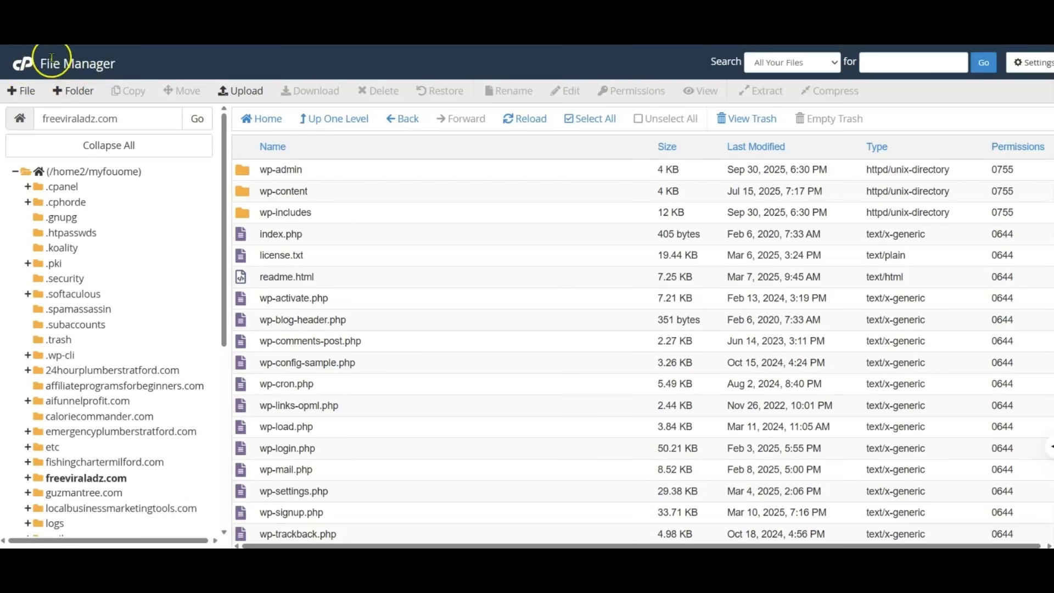
pyautogui.click(24, 68)
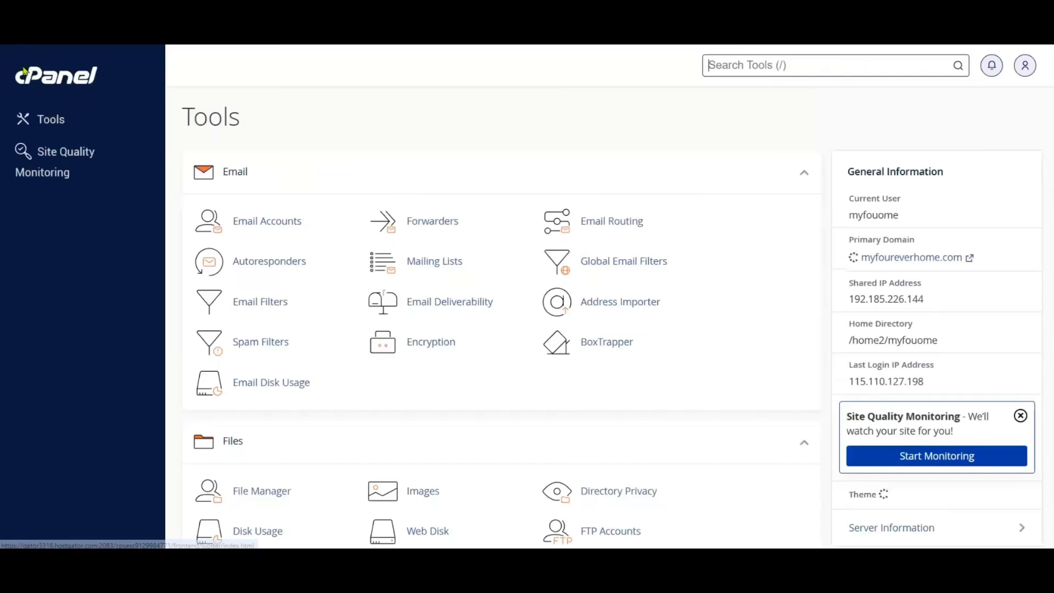
# Open MySQL Databases and create a new database with the name free-adz after the myfouome_ prefix.
pyautogui.scroll(-5, 434, 253)
pyautogui.scroll(-3, 433, 257)
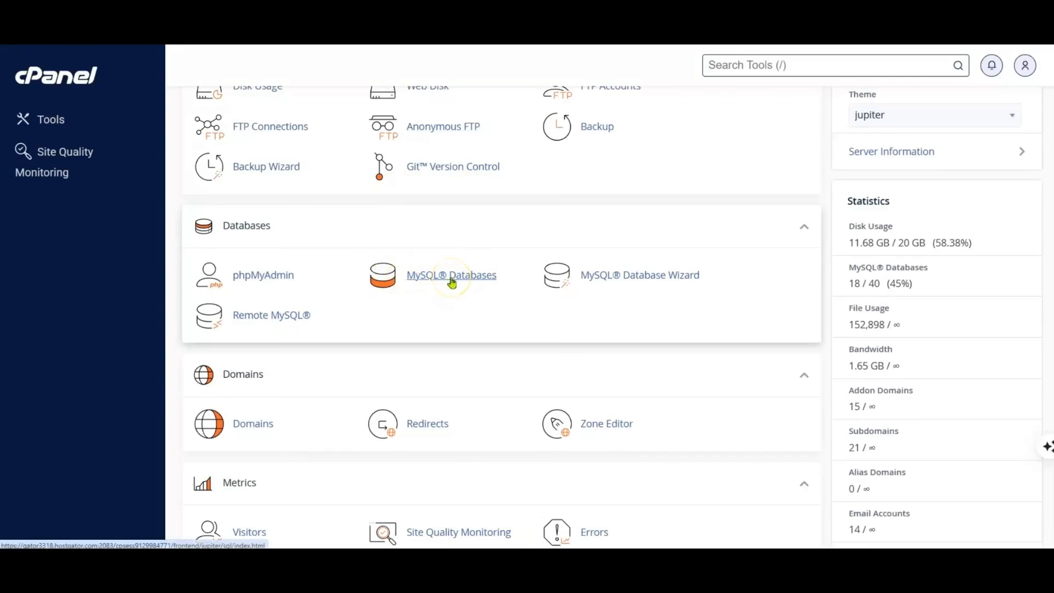
pyautogui.click(452, 281)
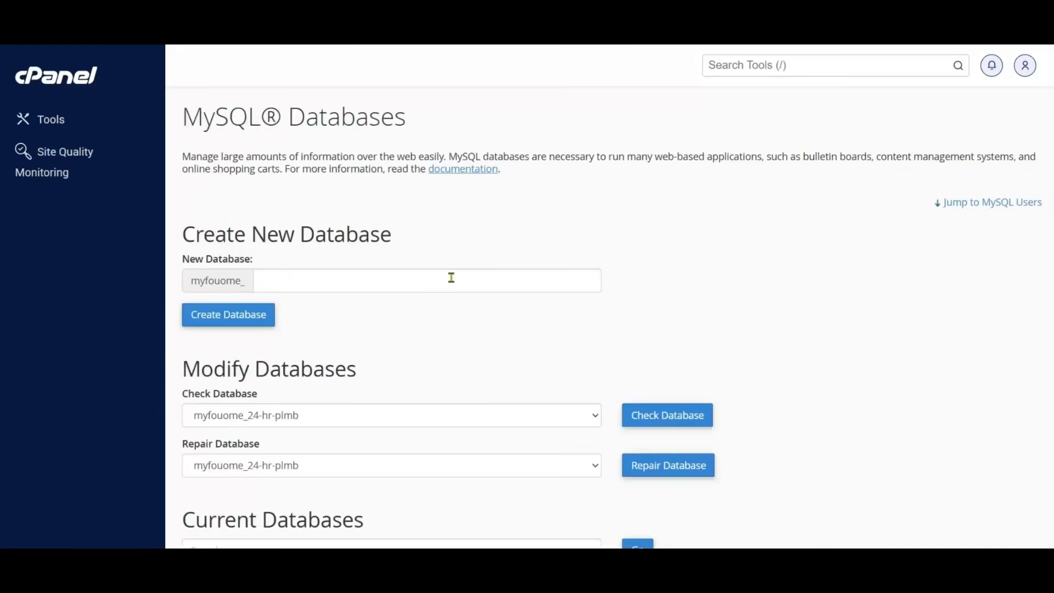
pyautogui.scroll(-2, 450, 276)
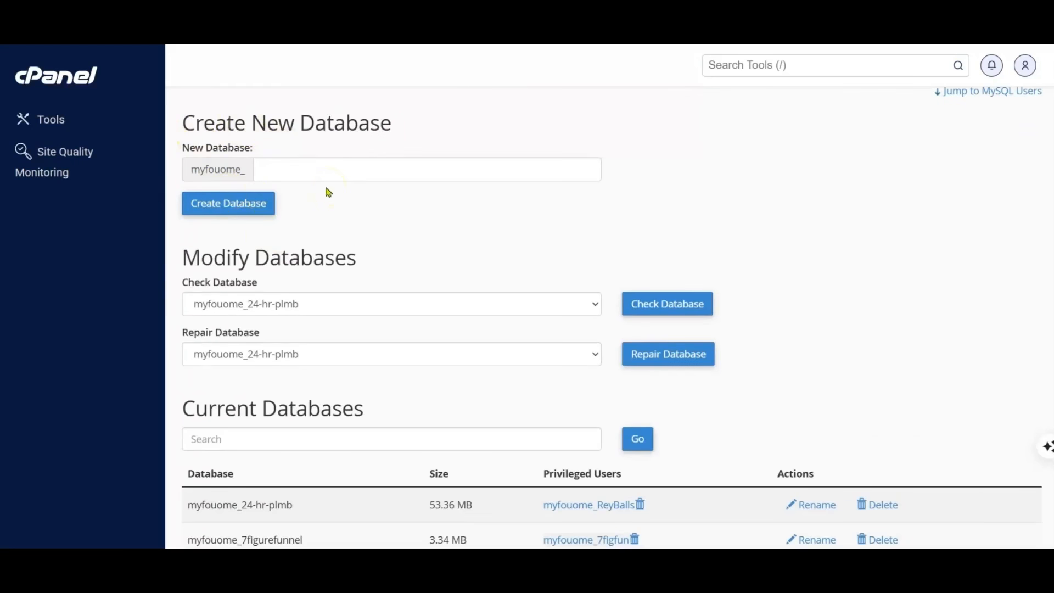
pyautogui.click(308, 172)
pyautogui.write('free-adz')
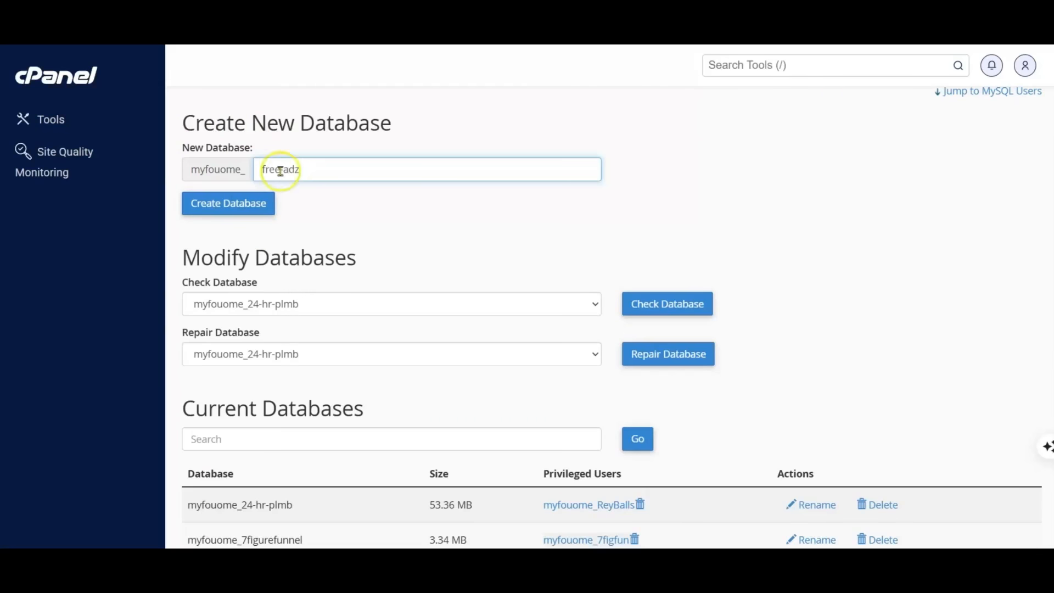
pyautogui.click(232, 204)
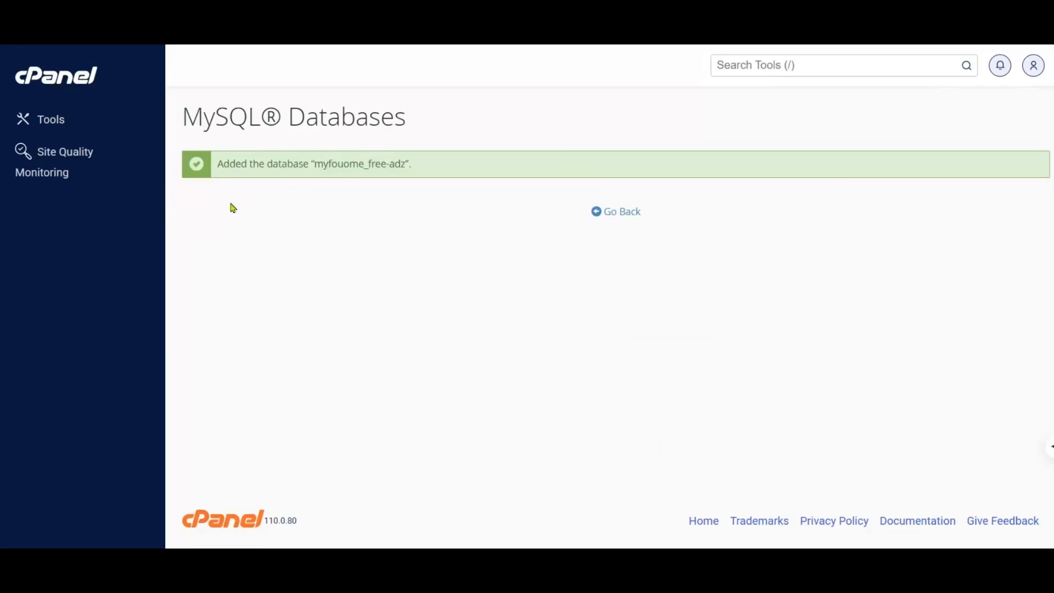
# Return to the MySQL Databases page and copy the database name myfouome_free-adz from the Current Databases list.
pyautogui.click(614, 214)
pyautogui.scroll(-8, 447, 299)
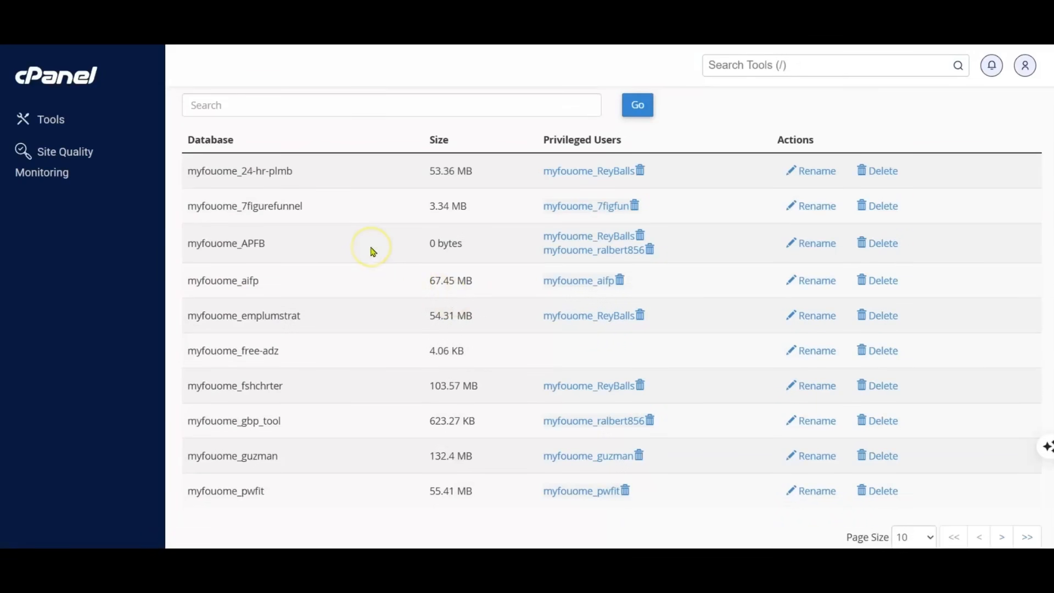
pyautogui.scroll(-3, 371, 252)
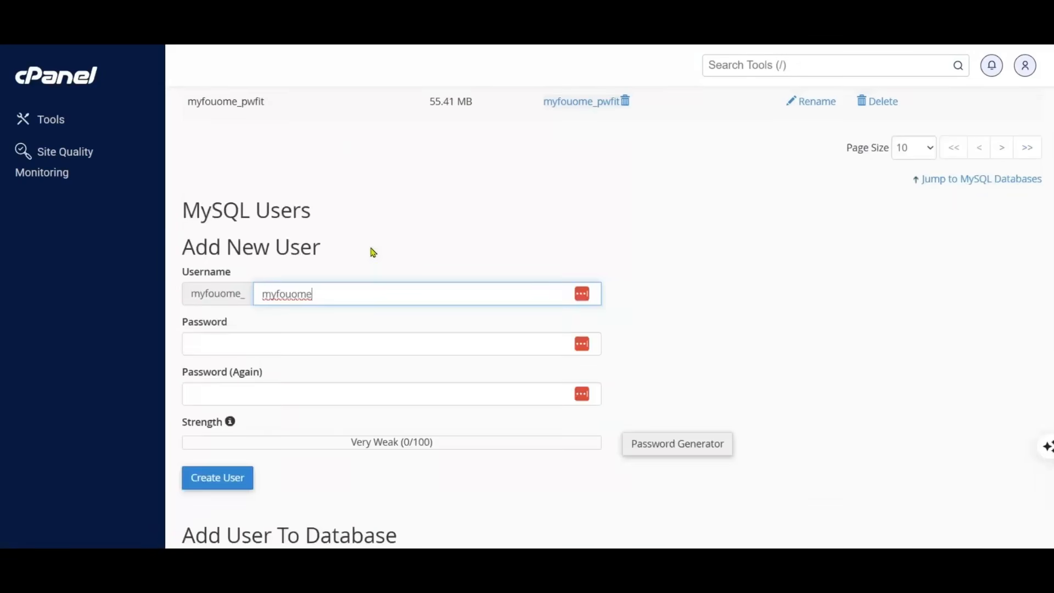
pyautogui.scroll(-10, 371, 252)
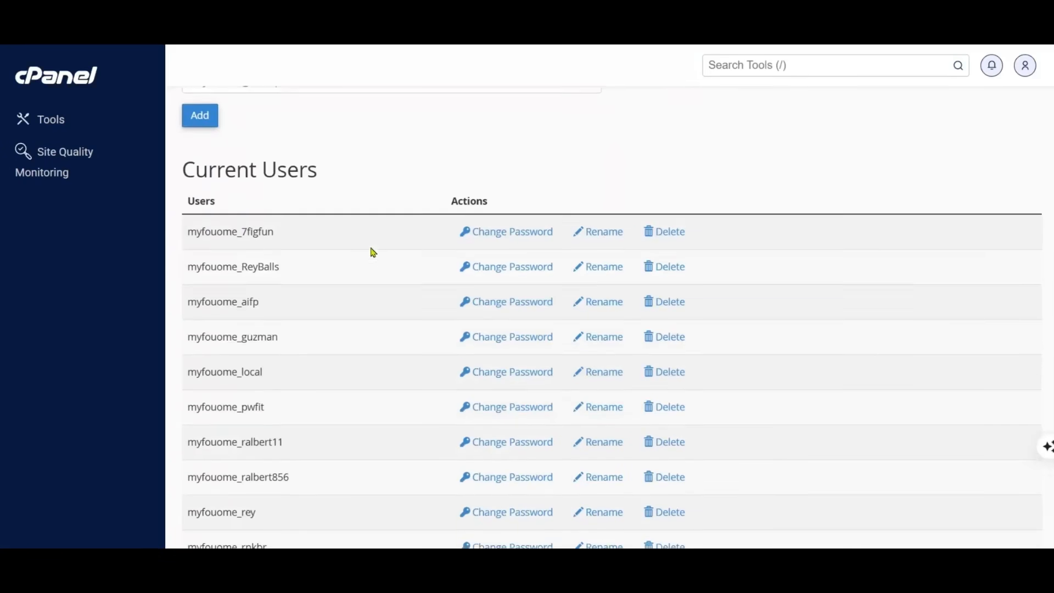
pyautogui.scroll(-1, 373, 253)
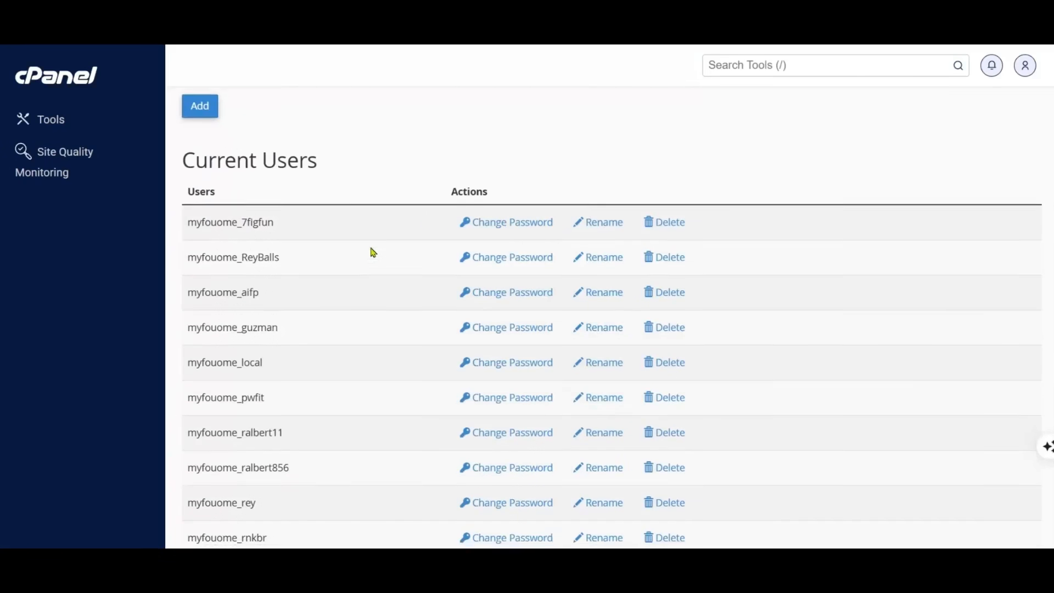
pyautogui.scroll(-4, 373, 252)
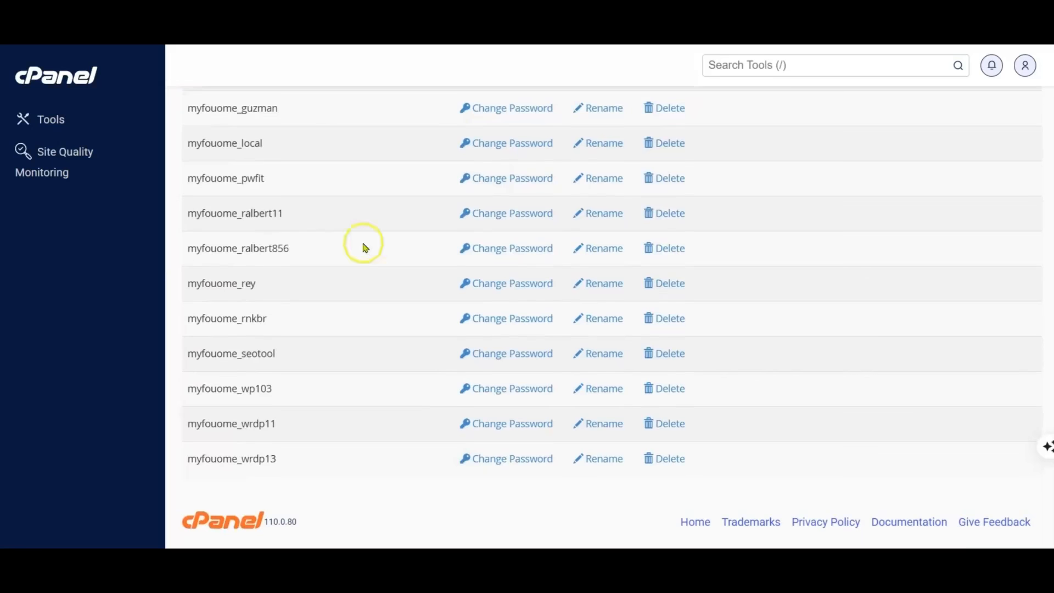
pyautogui.scroll(10, 363, 247)
pyautogui.moveTo(279, 350); pyautogui.dragTo(206, 350)
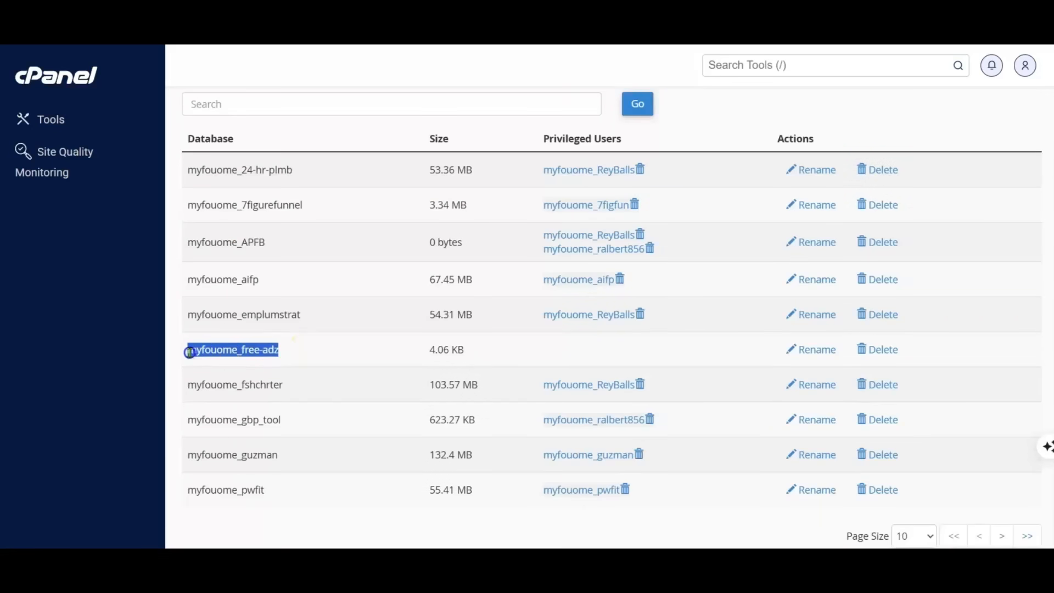
pyautogui.rightClick(214, 350)
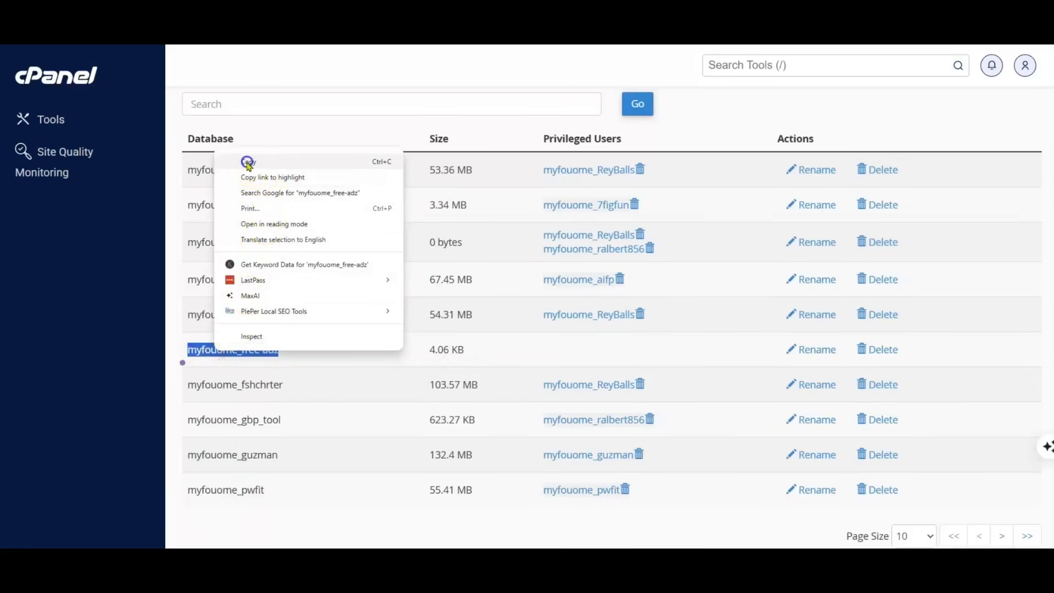
pyautogui.click(247, 163)
# Switch to the Links.txt notes, paste the database name above the bestaffiliateprogramsforbeginners line, and put the notes window away.
pyautogui.moveTo(604, 543)
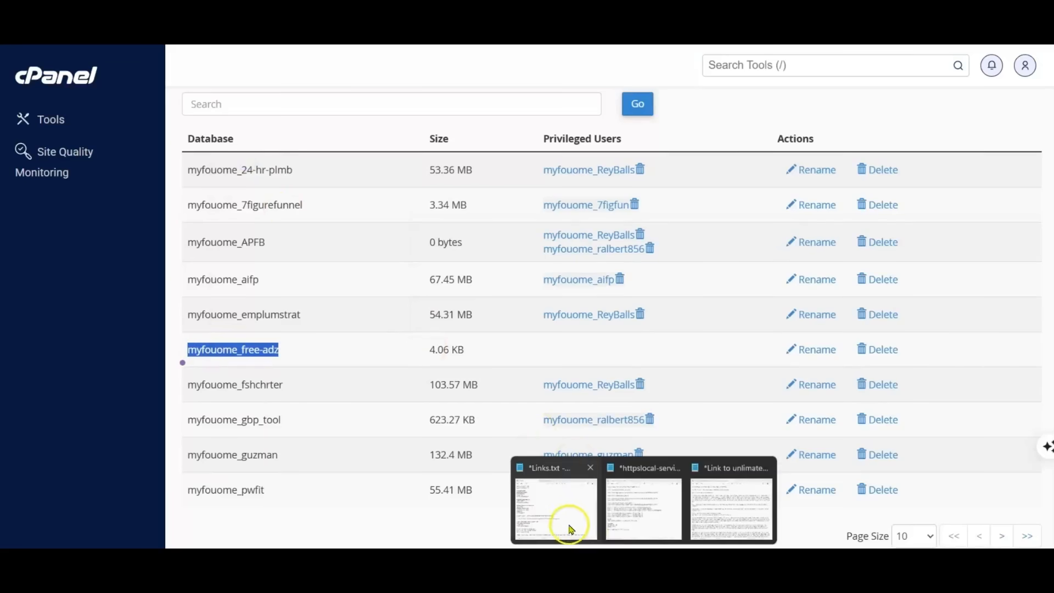
pyautogui.click(565, 527)
pyautogui.press('Return')
pyautogui.press('Return')
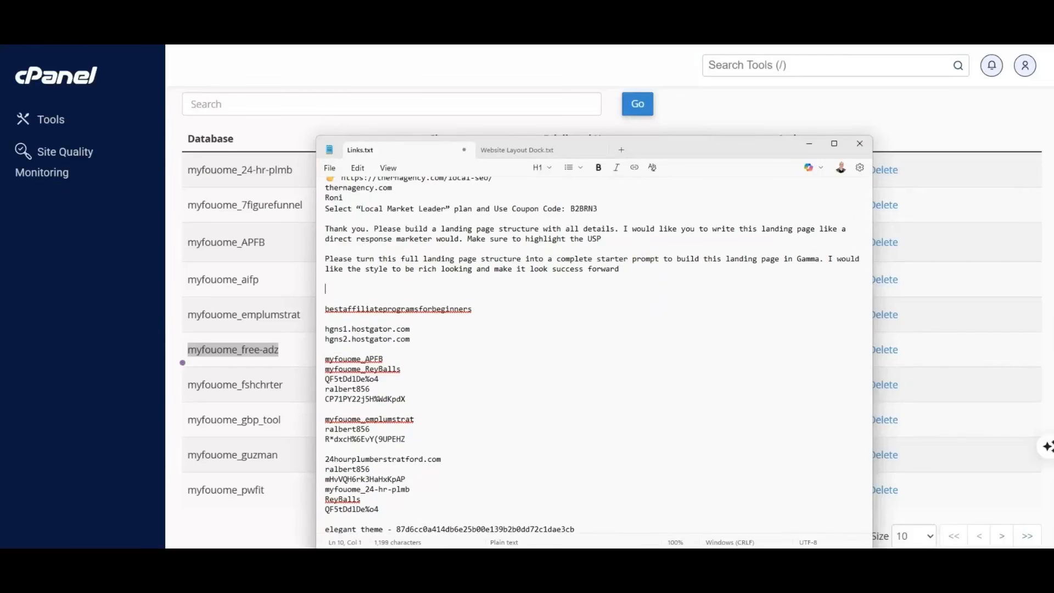
pyautogui.hotkey('ctrl', 'v')
pyautogui.click(860, 144)
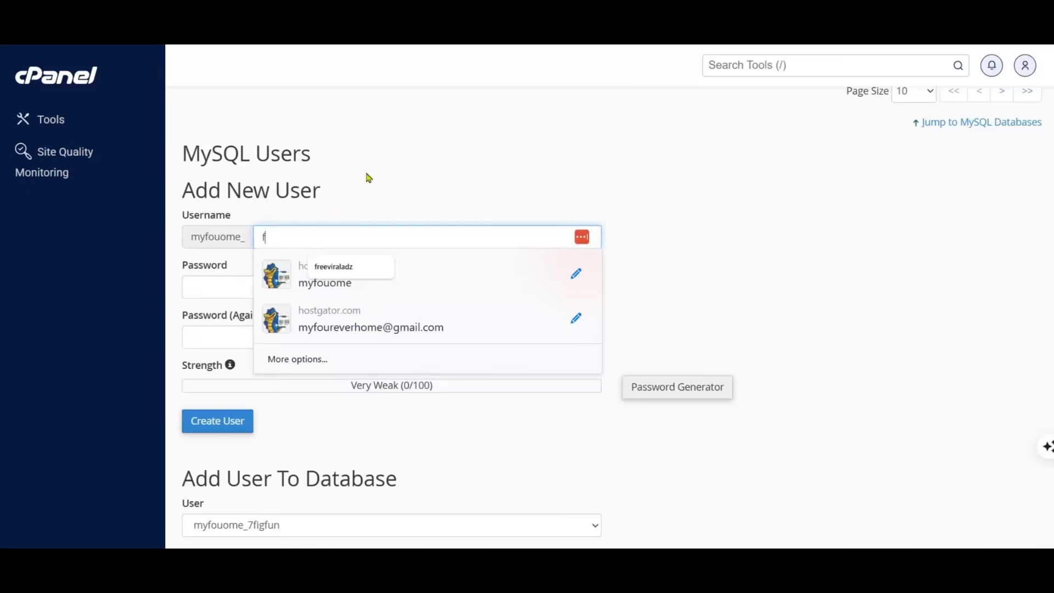
# Fill in the new MySQL user with the username freeadz and the suggested generated password.
pyautogui.write('free')
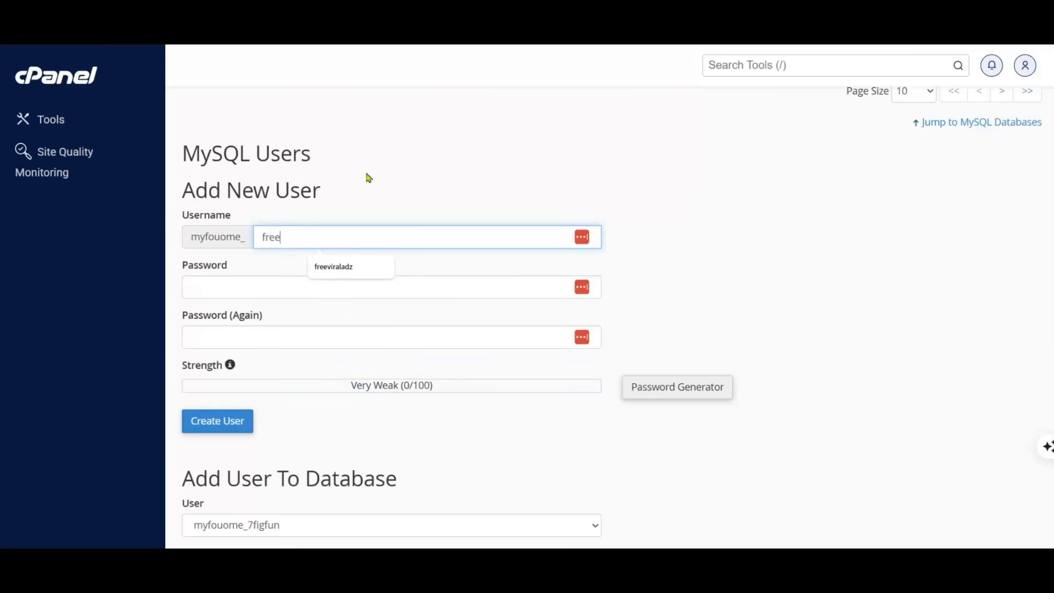
pyautogui.write('a')
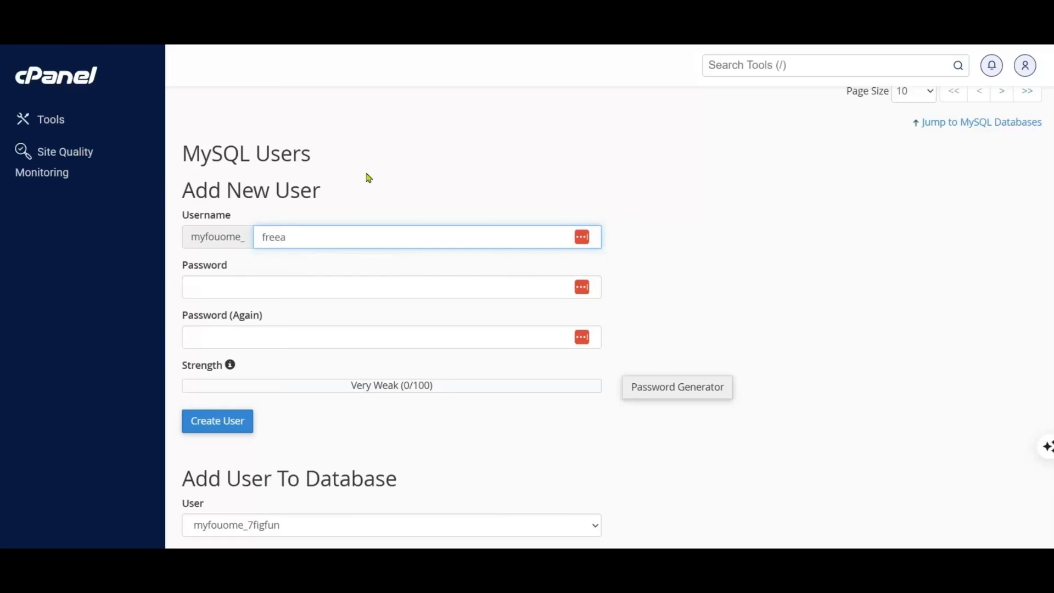
pyautogui.write('dz')
pyautogui.click(282, 287)
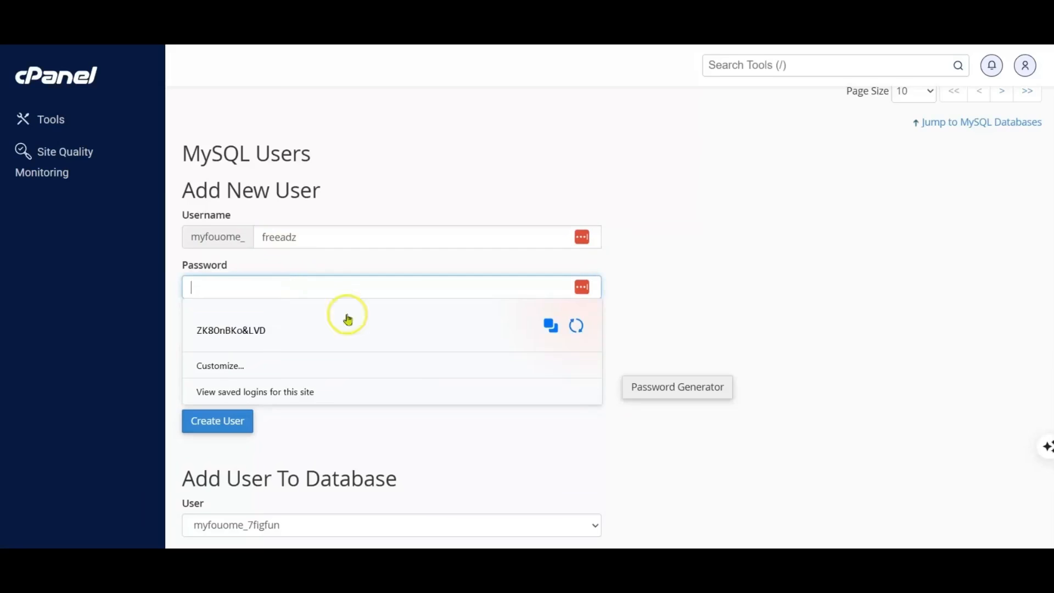
pyautogui.click(550, 329)
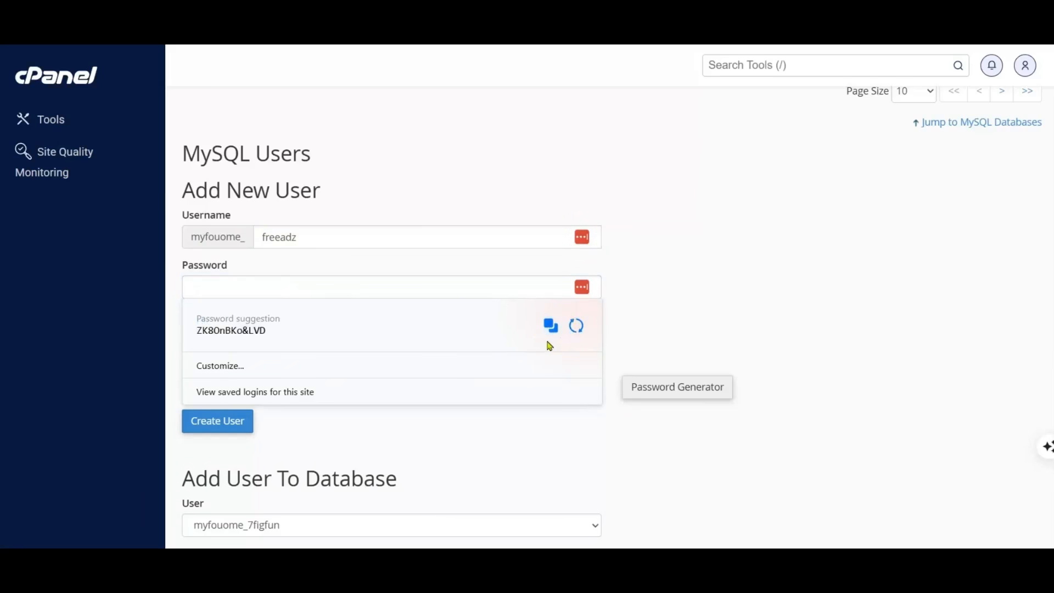
pyautogui.click(228, 331)
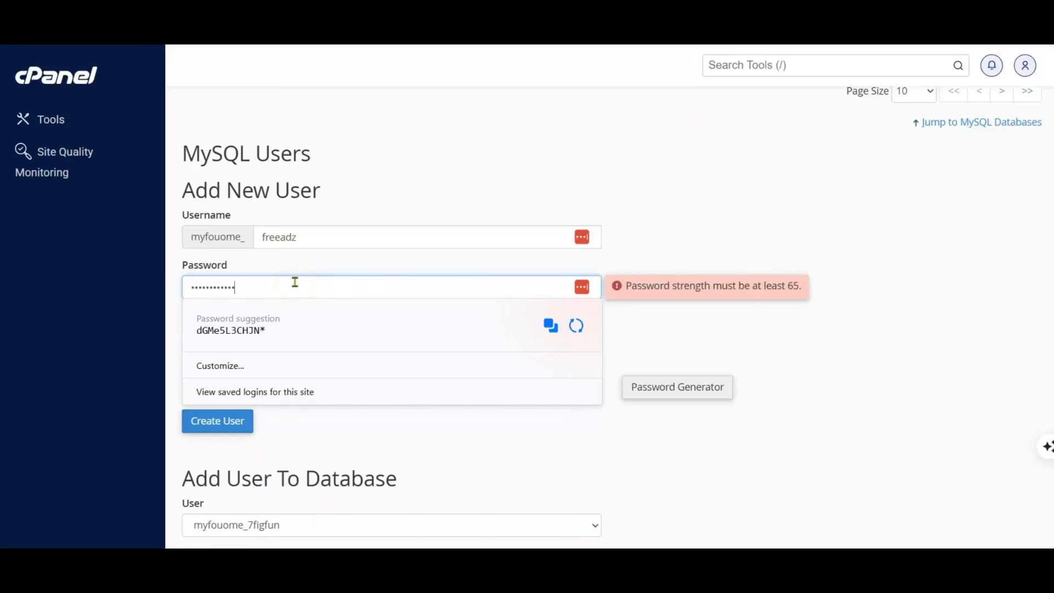
# Record the username myfouome_freeadz and the database user's password below the database name in Links.txt, then minimize the notes.
pyautogui.moveTo(643, 565)
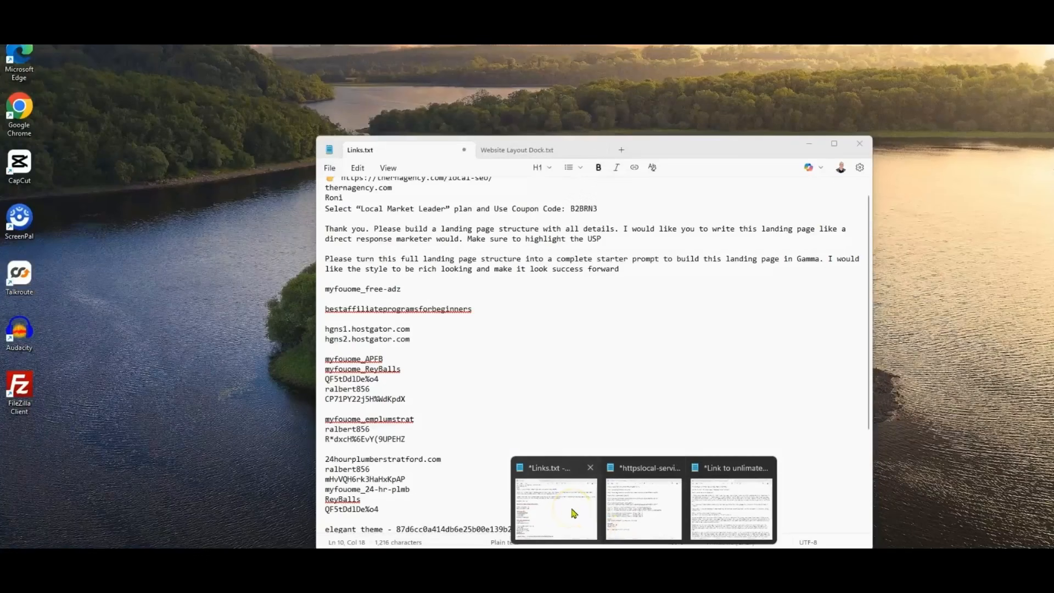
pyautogui.click(573, 513)
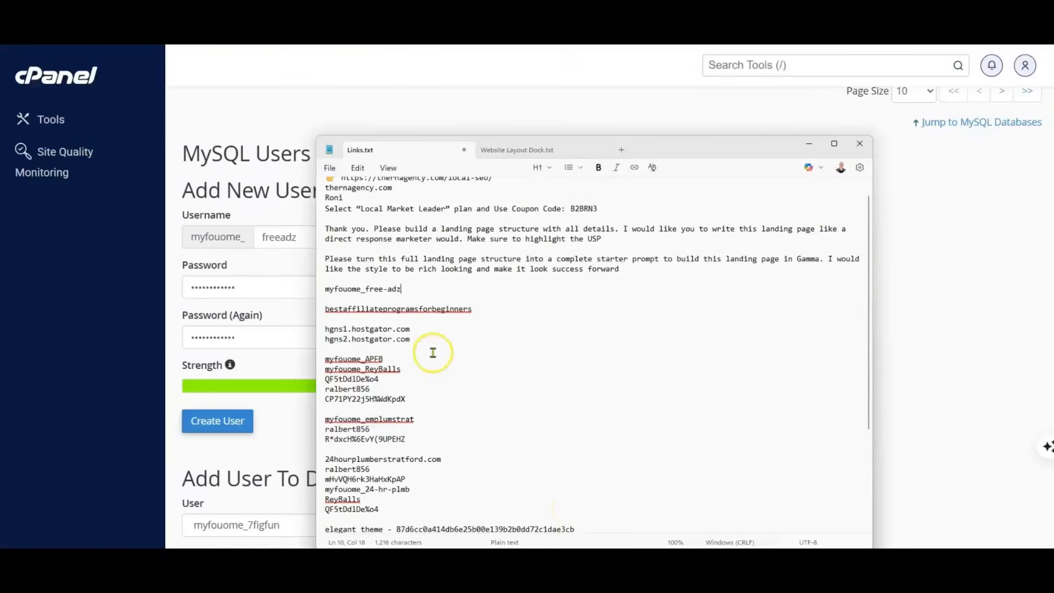
pyautogui.press('Return')
pyautogui.hotkey('ctrl', 'v')
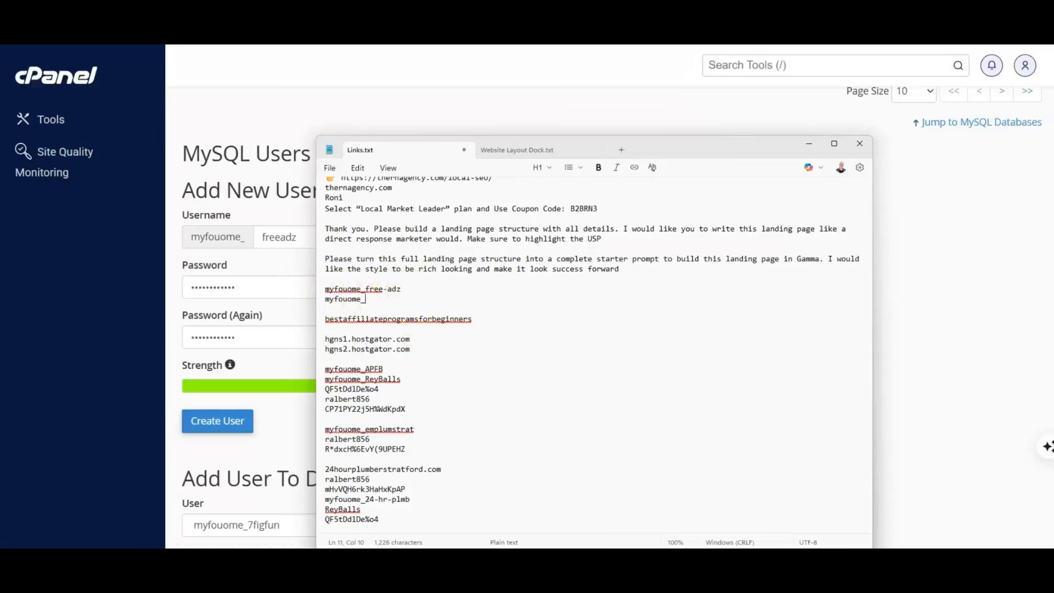
pyautogui.write('freeadz')
pyautogui.press('Return')
pyautogui.hotkey('ctrl', 'v')
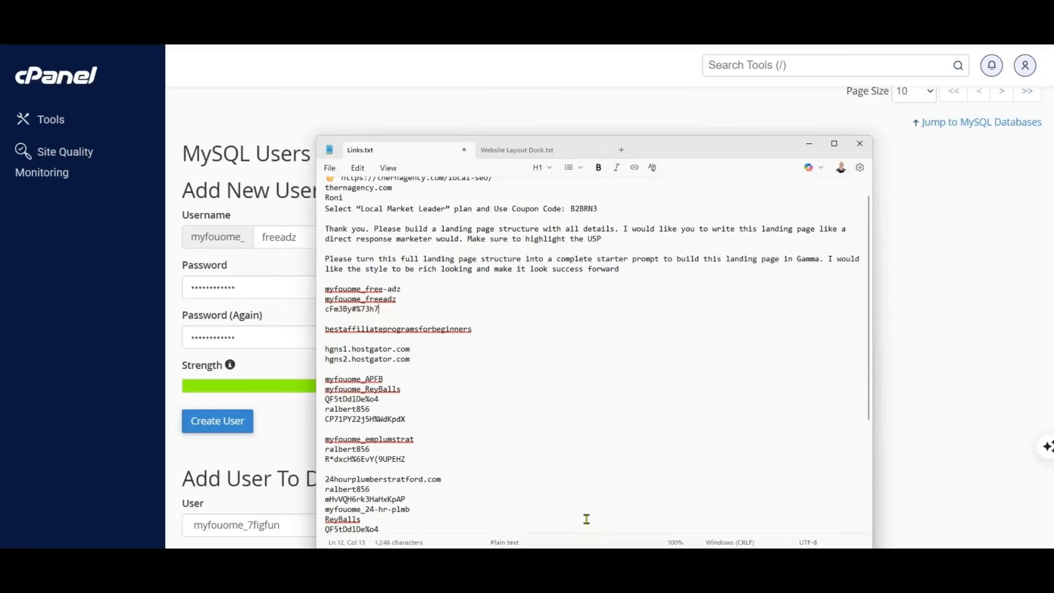
pyautogui.click(814, 146)
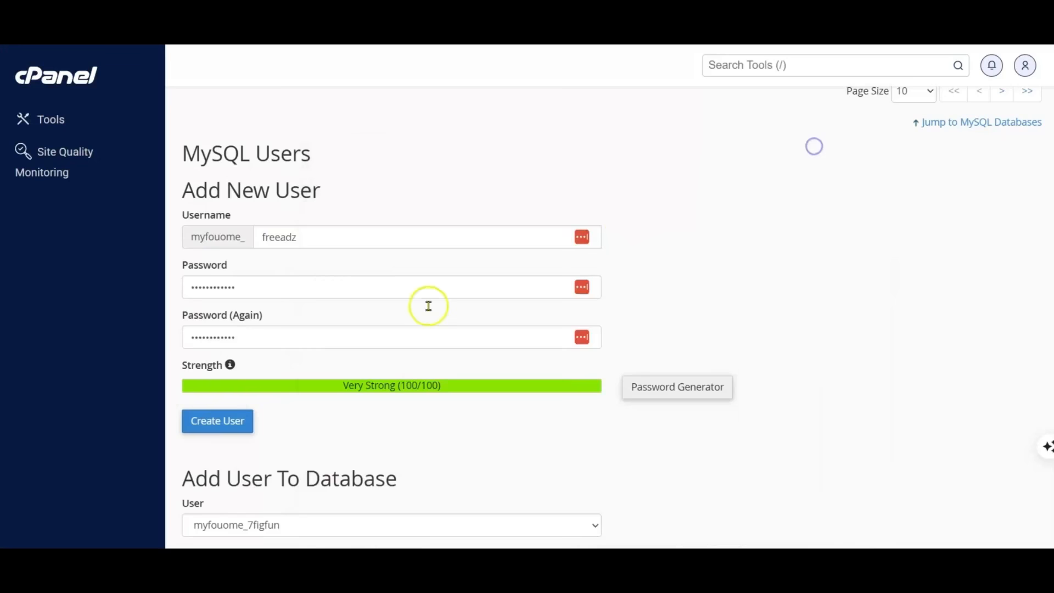
# Create the MySQL user, decline saving its login to LastPass, and go back to the MySQL Databases page.
pyautogui.click(221, 426)
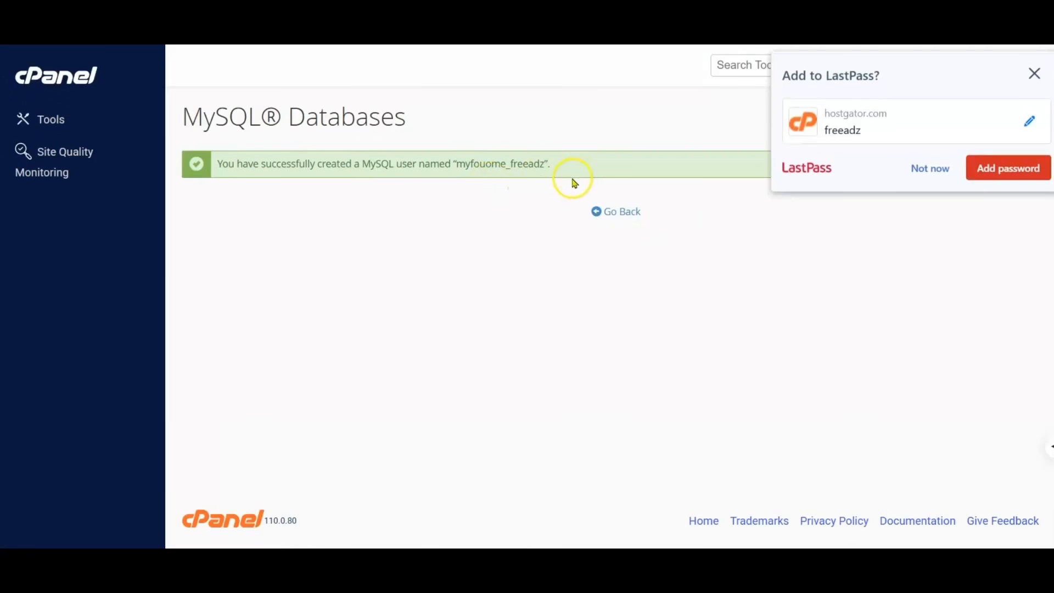
pyautogui.click(928, 174)
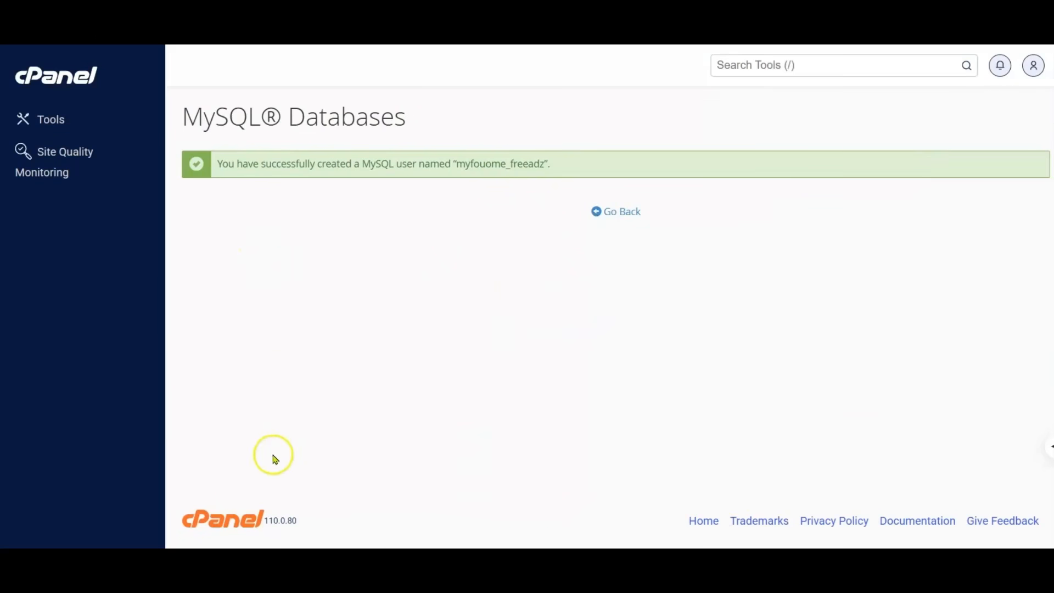
pyautogui.click(622, 214)
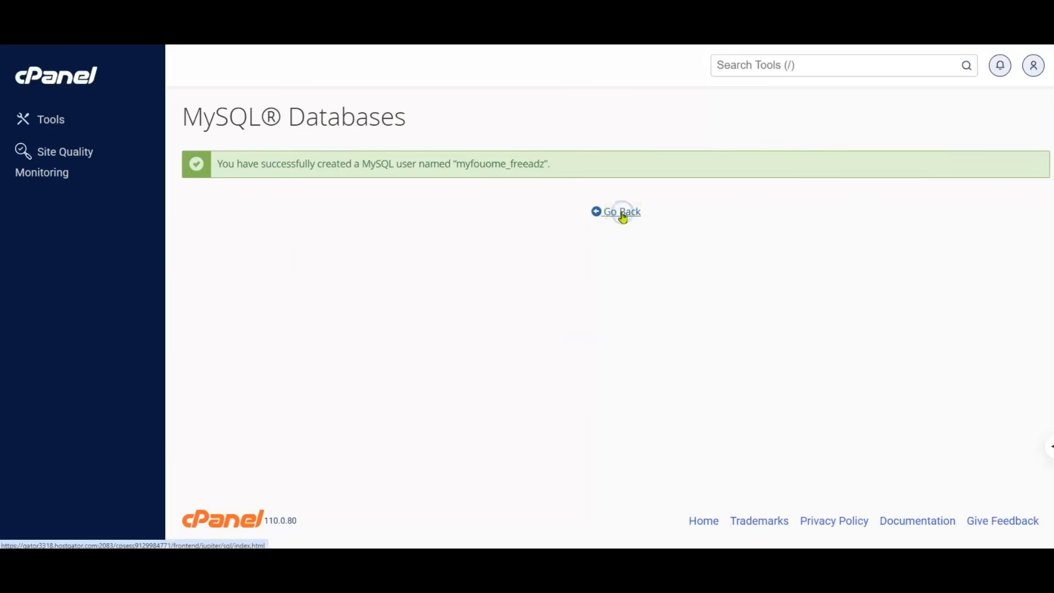
pyautogui.scroll(-7, 374, 321)
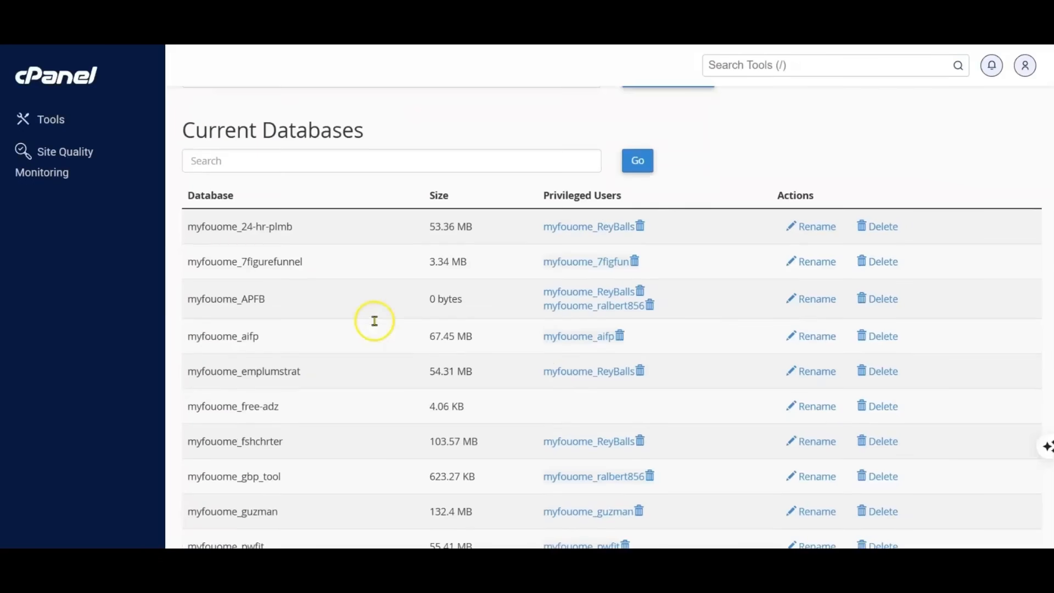
pyautogui.scroll(-8, 375, 321)
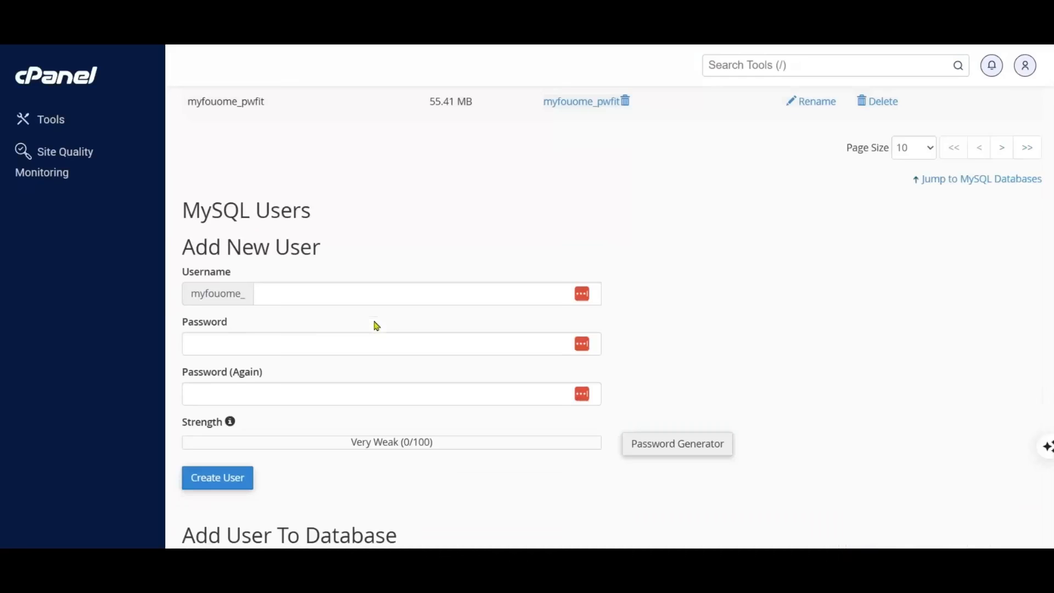
pyautogui.scroll(-5, 376, 325)
pyautogui.click(379, 308)
pyautogui.click(266, 86)
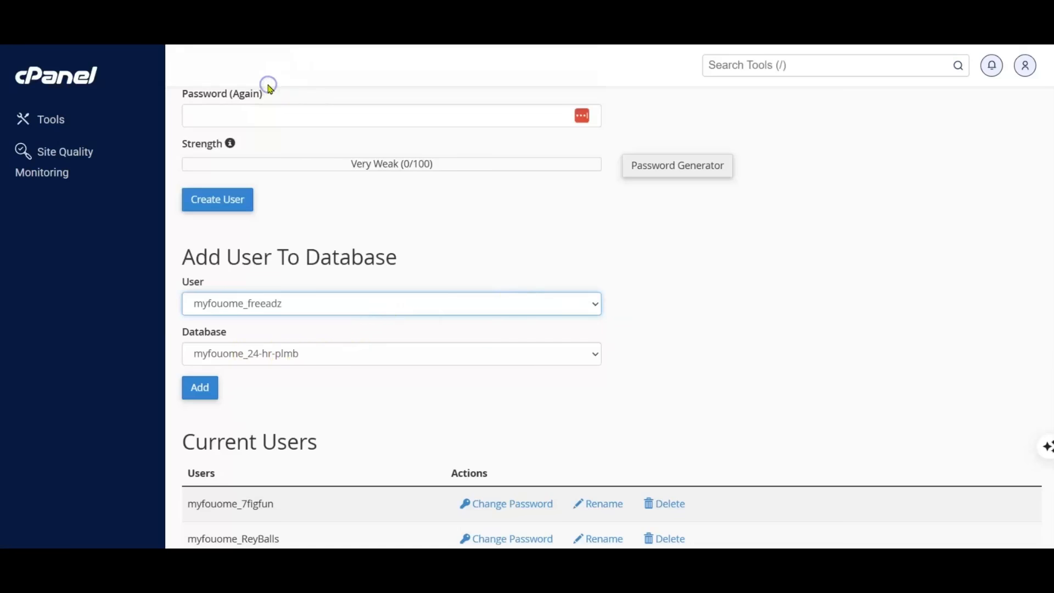
pyautogui.click(297, 357)
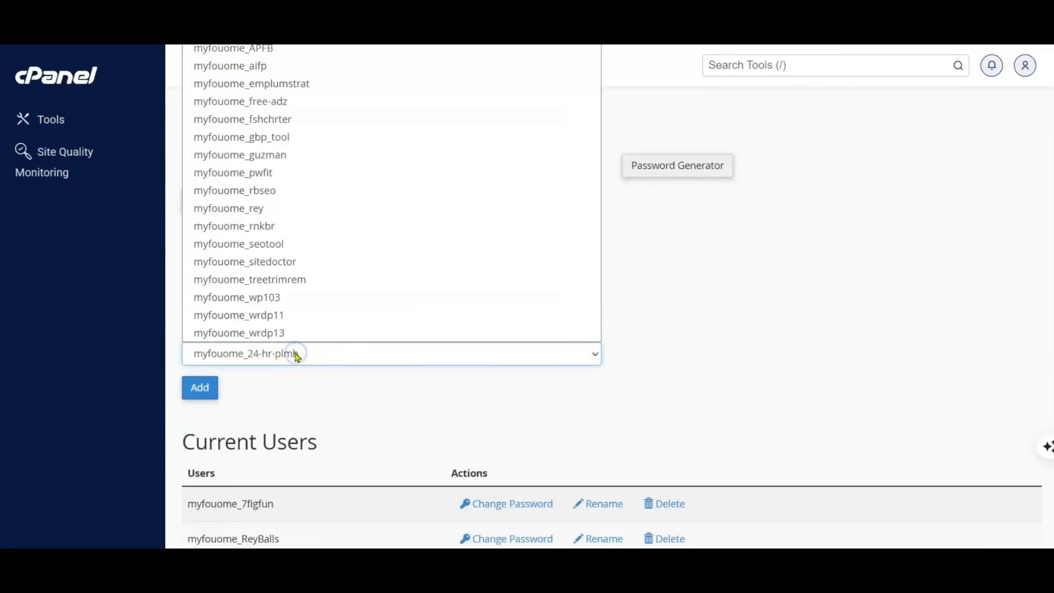
pyautogui.click(281, 105)
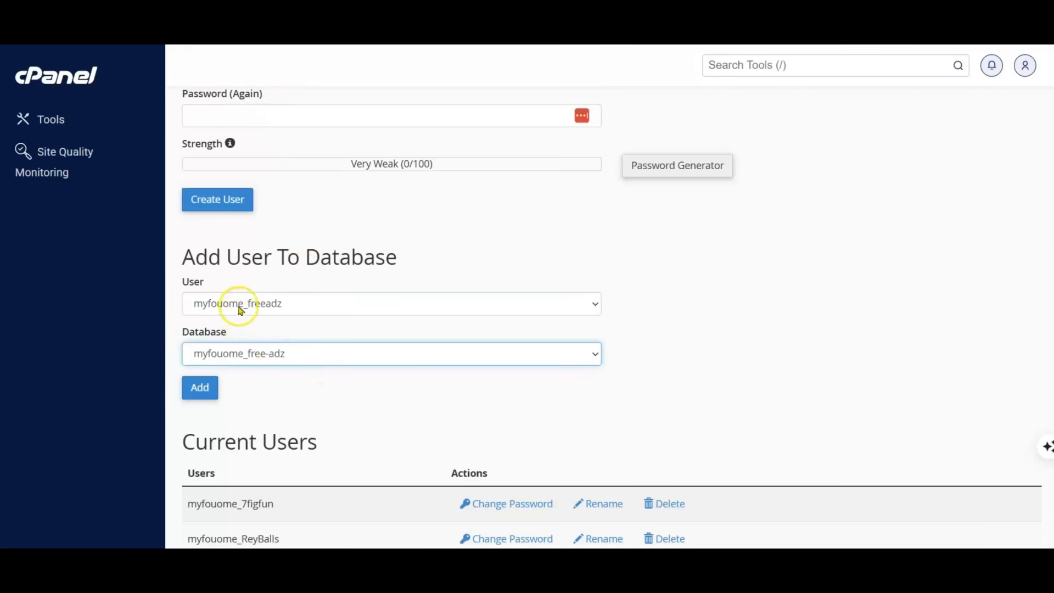
pyautogui.click(201, 387)
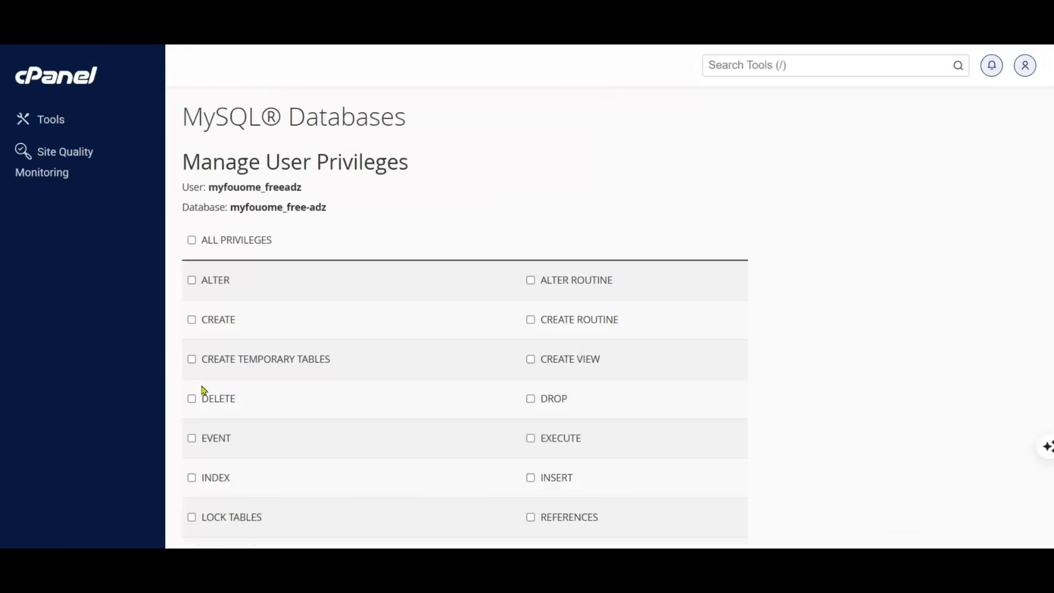
# Grant the user ALL PRIVILEGES on the myfouome_free-adz database and save the changes.
pyautogui.click(192, 240)
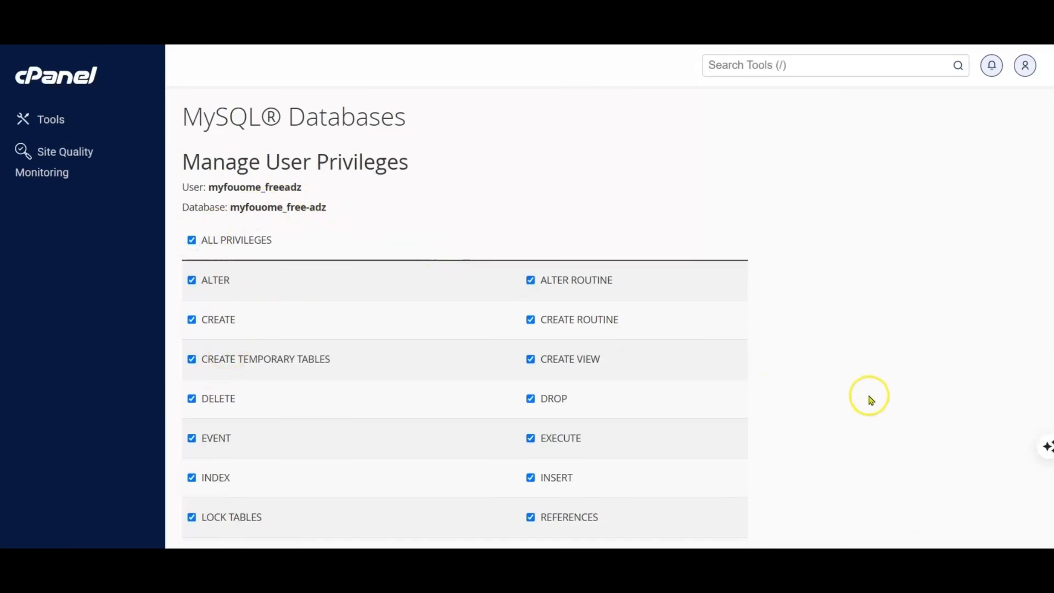
pyautogui.scroll(-4, 868, 401)
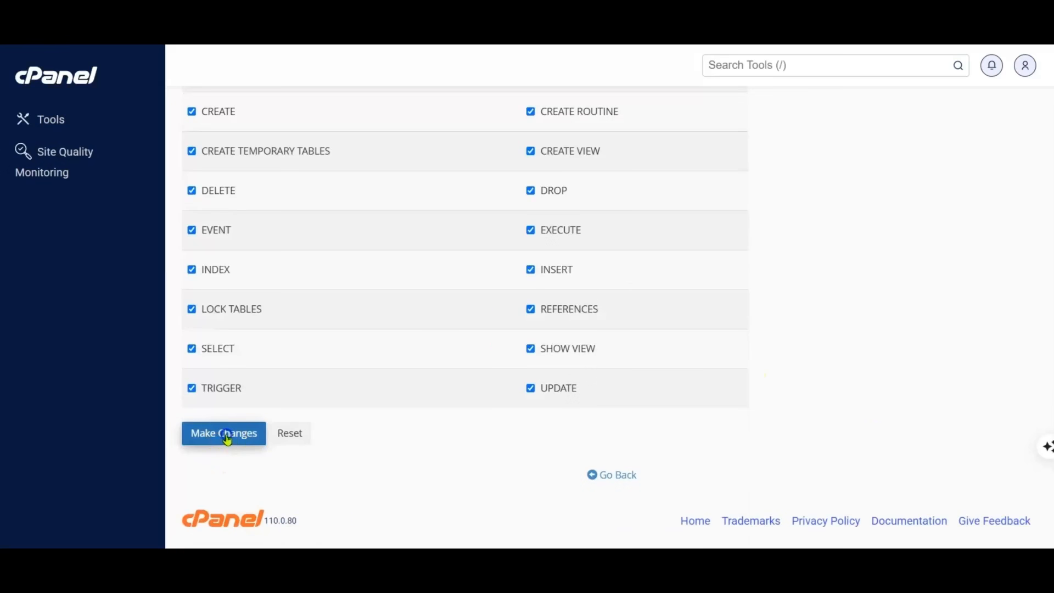
pyautogui.click(226, 436)
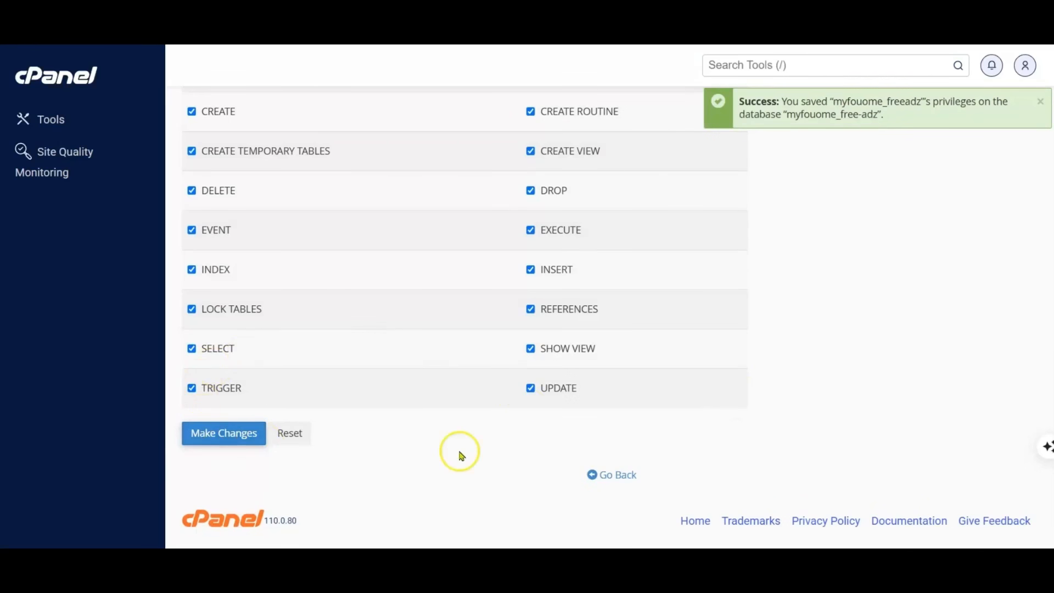
pyautogui.scroll(4, 483, 434)
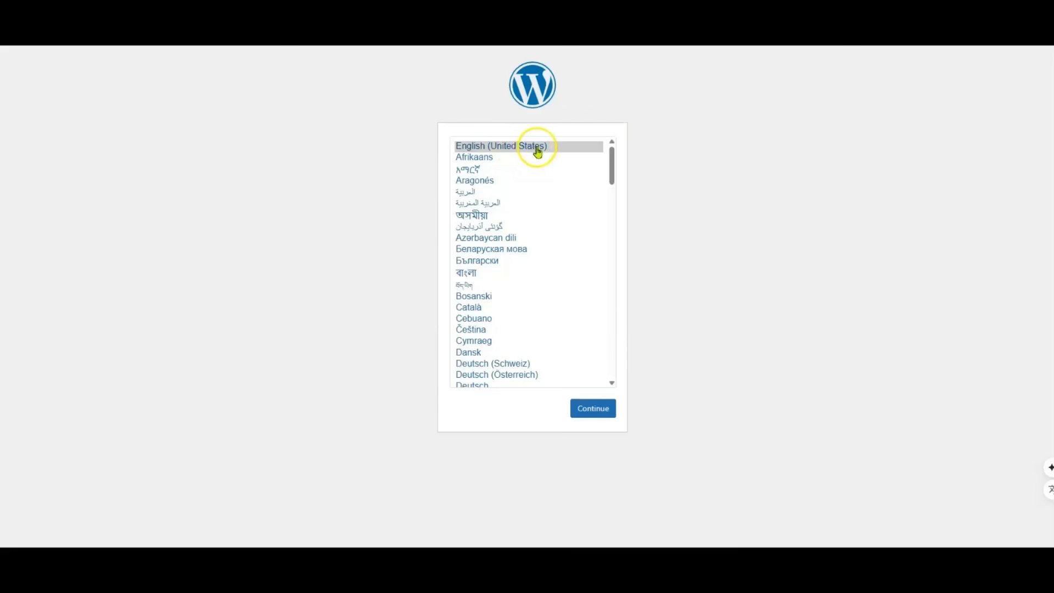
# Continue the WordPress setup in English (United States) and proceed to the database connection form.
pyautogui.scroll(-8, 526, 264)
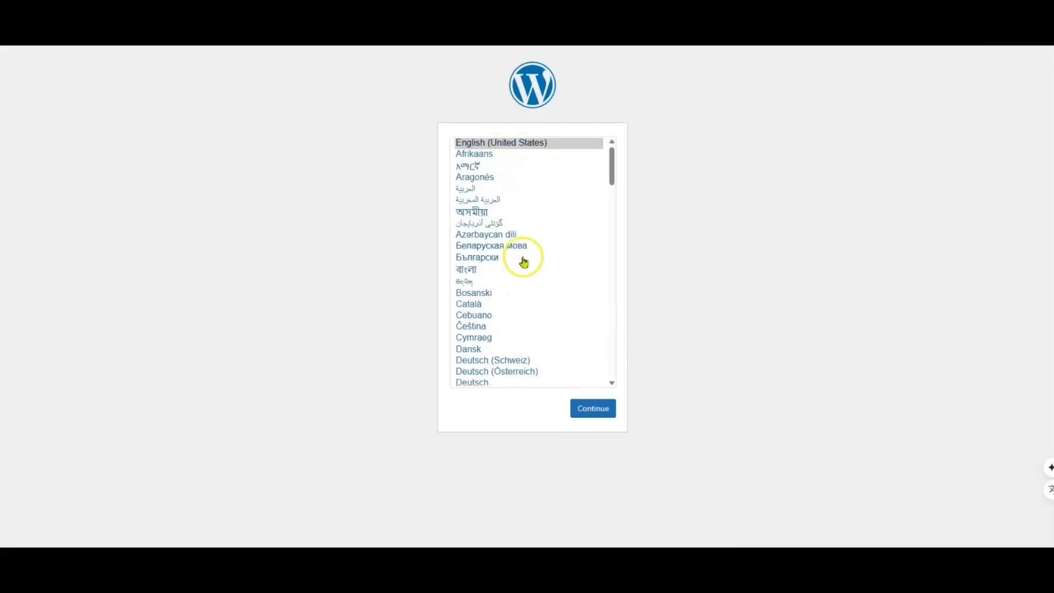
pyautogui.scroll(8, 525, 264)
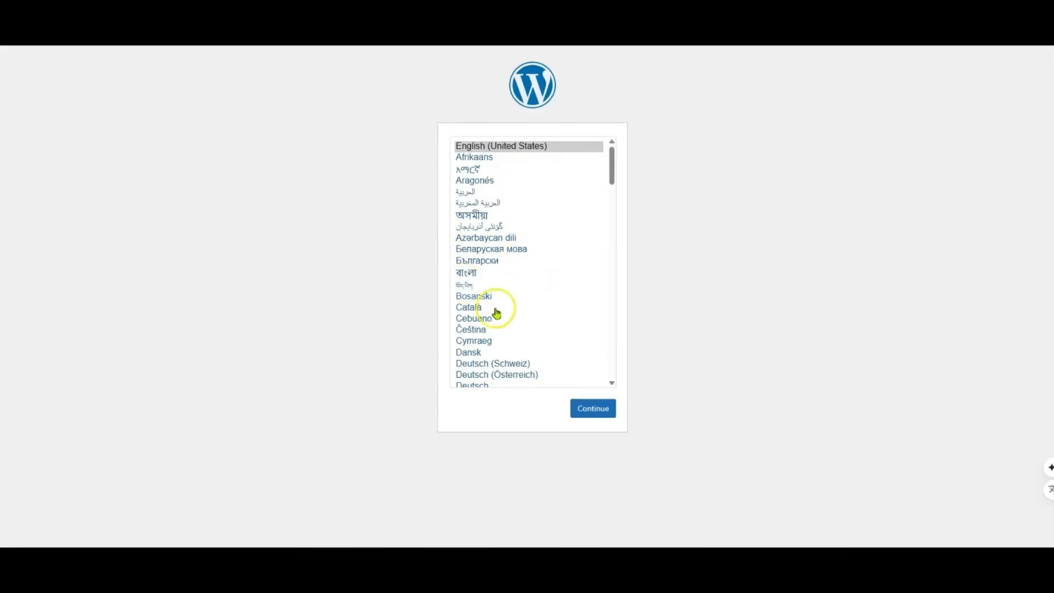
pyautogui.click(593, 412)
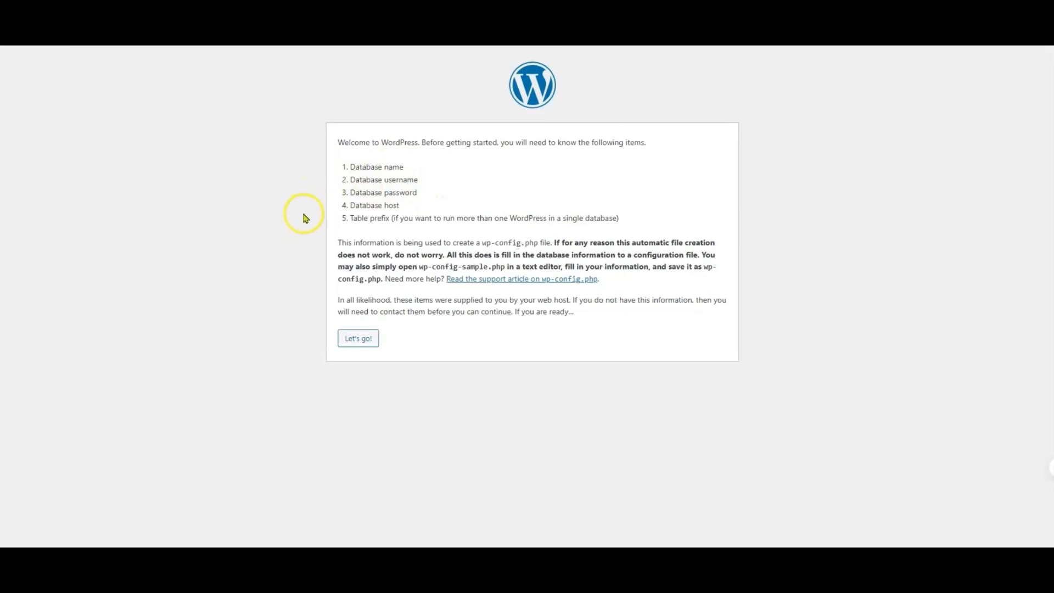
pyautogui.click(359, 340)
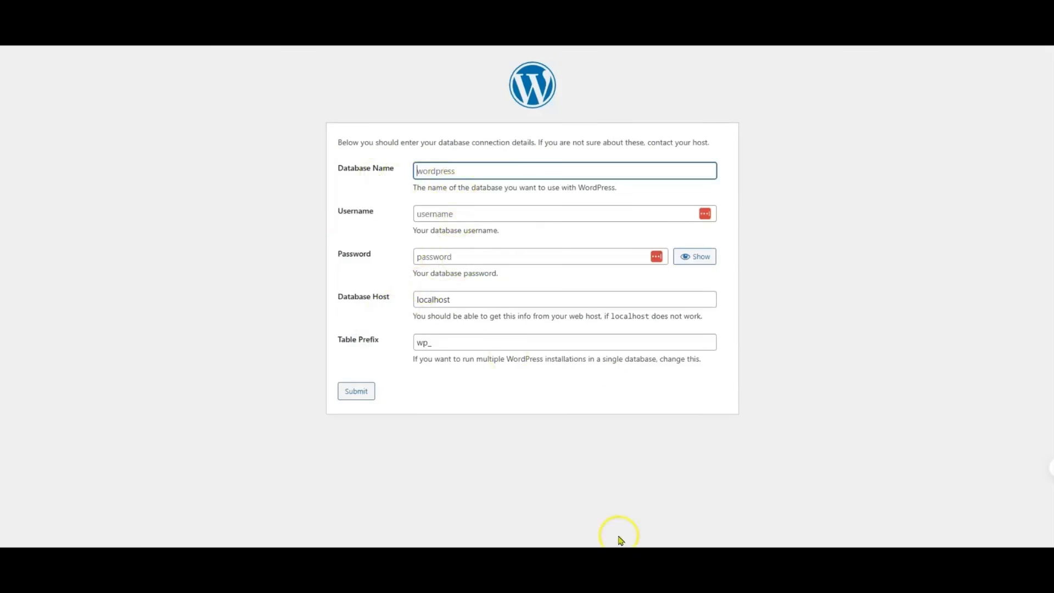
# Copy the database name myfouome_free-adz from the Links.txt notes into the WordPress setup's Database Name field.
pyautogui.click(591, 517)
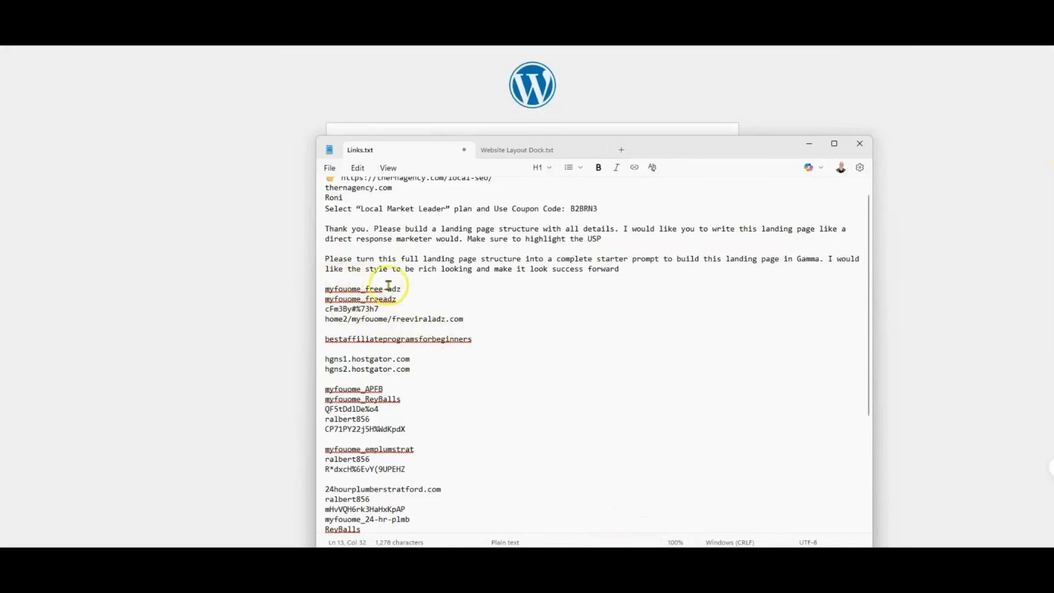
pyautogui.moveTo(405, 286); pyautogui.dragTo(332, 290)
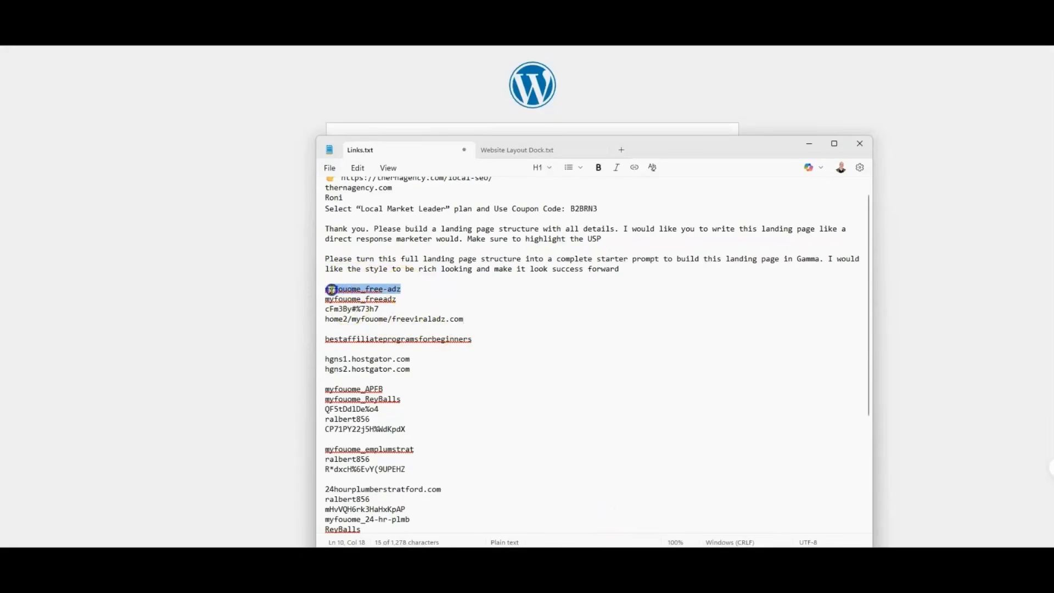
pyautogui.rightClick(333, 293)
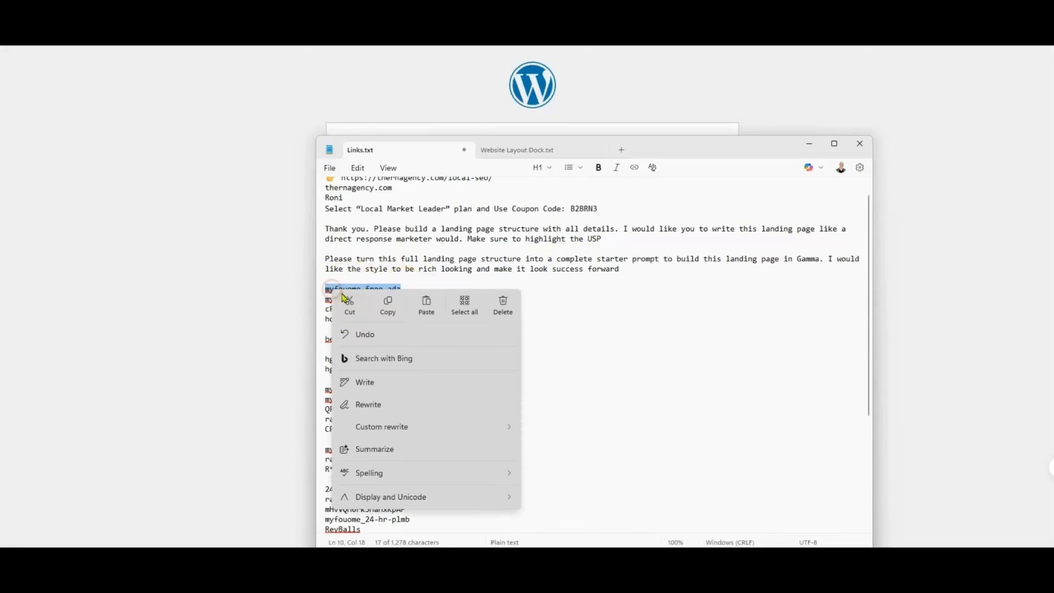
pyautogui.click(386, 307)
pyautogui.click(267, 200)
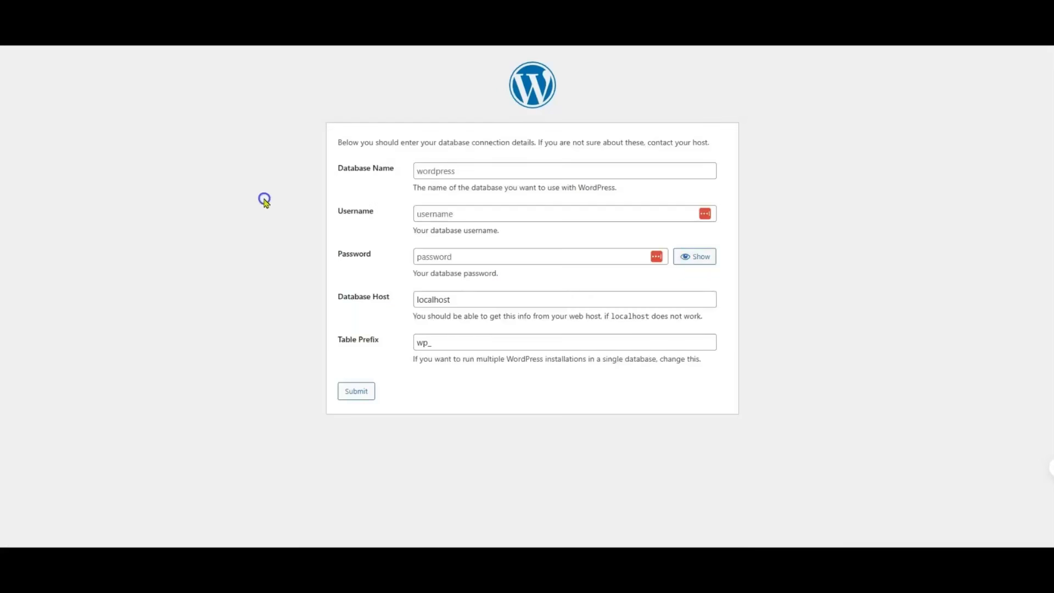
pyautogui.rightClick(496, 172)
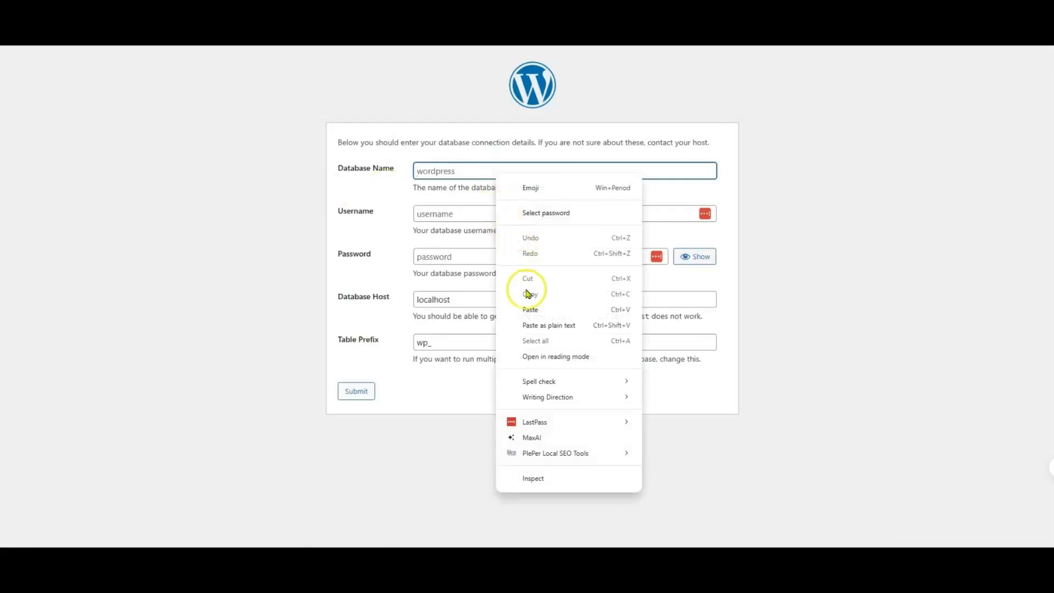
pyautogui.click(530, 309)
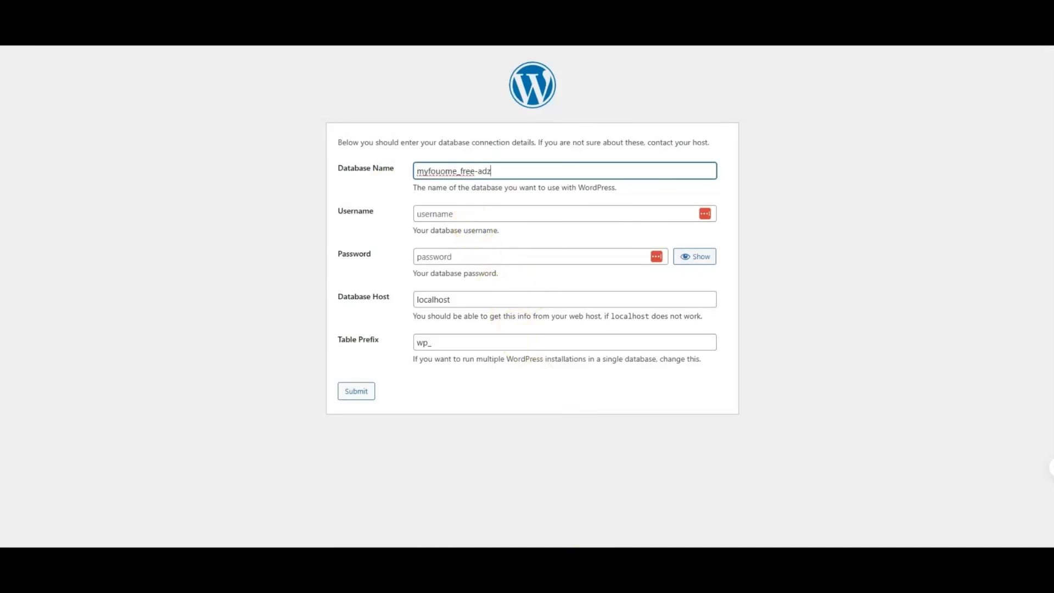
pyautogui.moveTo(645, 547)
pyautogui.click(560, 510)
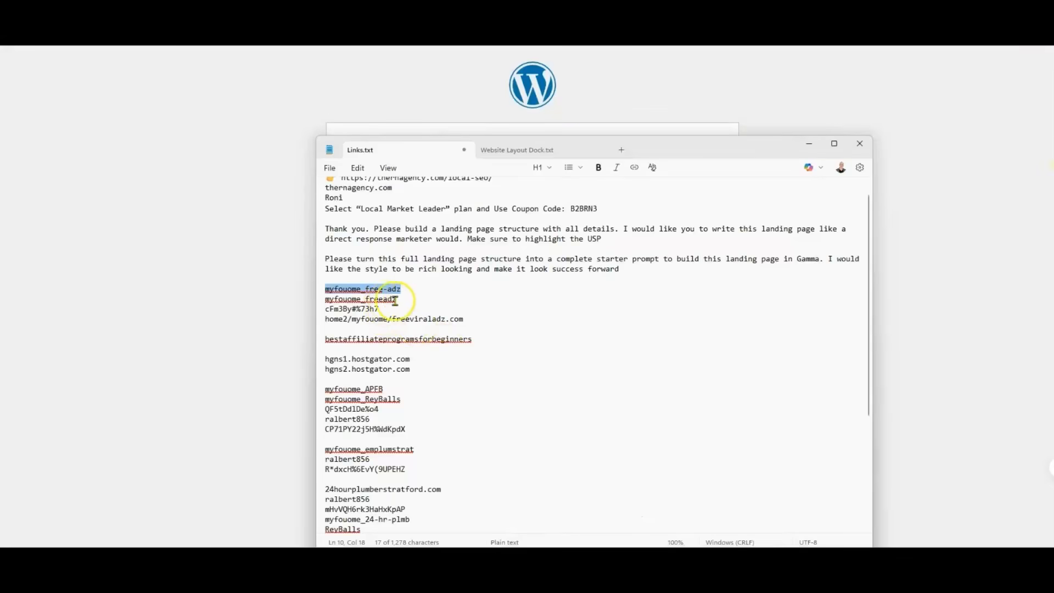
pyautogui.moveTo(396, 299)
pyautogui.mouseDown()
pyautogui.moveTo(326, 299)
pyautogui.moveTo(388, 301)
pyautogui.mouseUp()
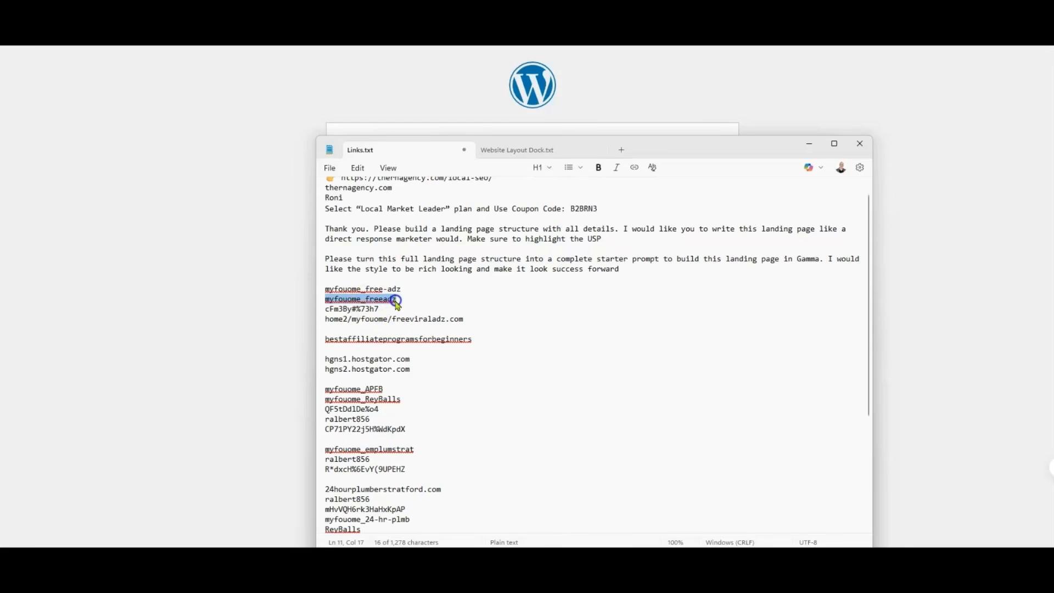
pyautogui.rightClick(379, 302)
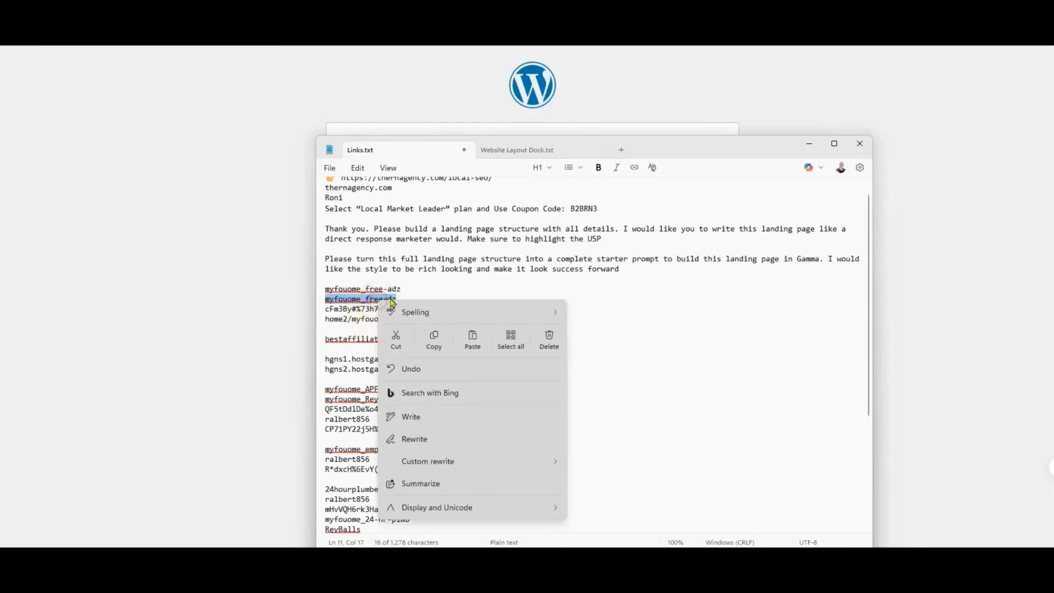
pyautogui.click(434, 346)
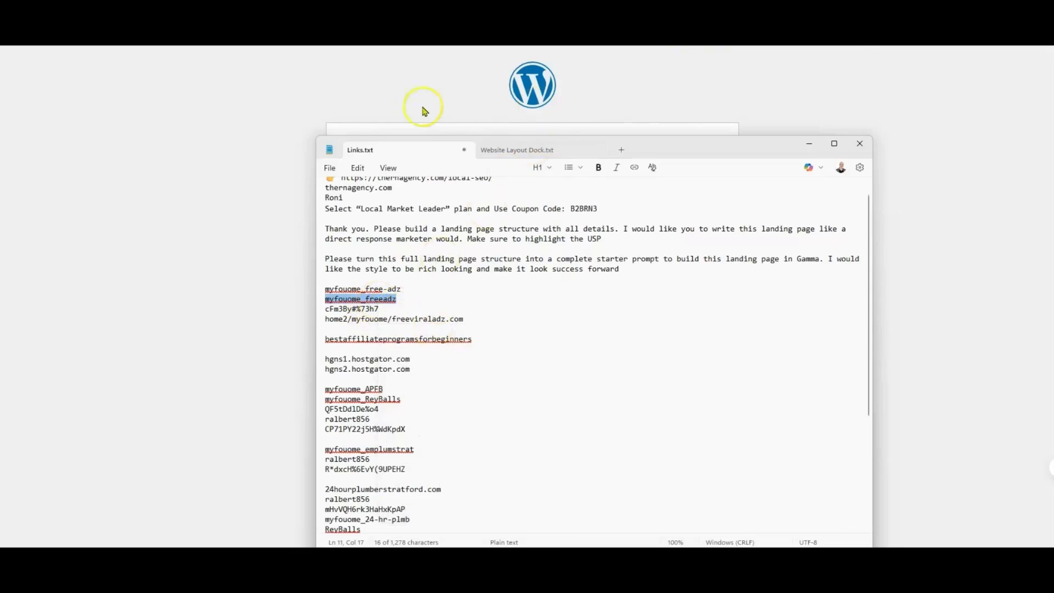
pyautogui.hotkey('alt', 'Tab')
pyautogui.click(447, 213)
pyautogui.rightClick(449, 213)
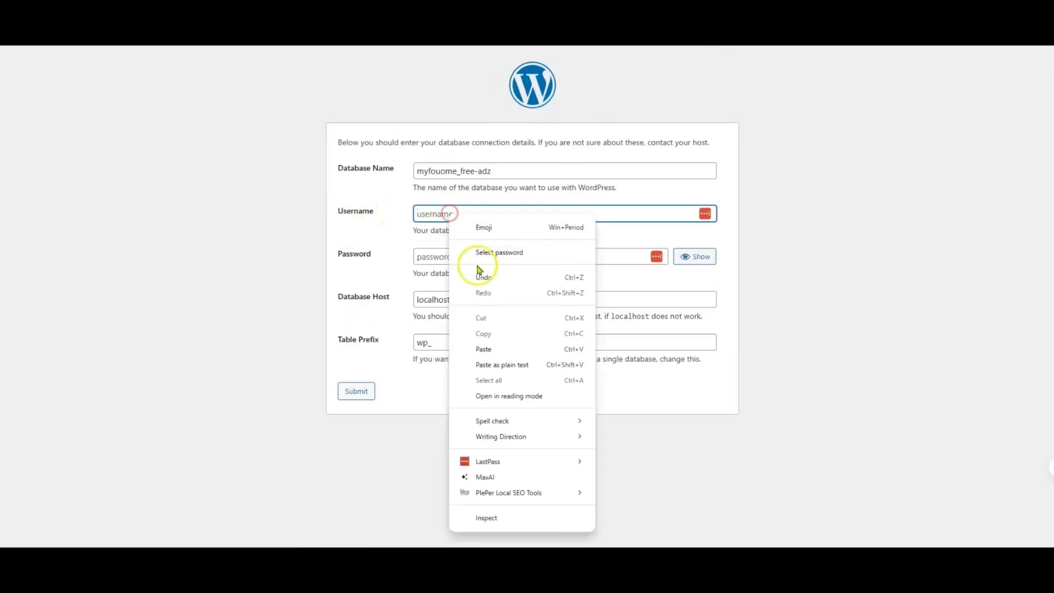
pyautogui.click(483, 349)
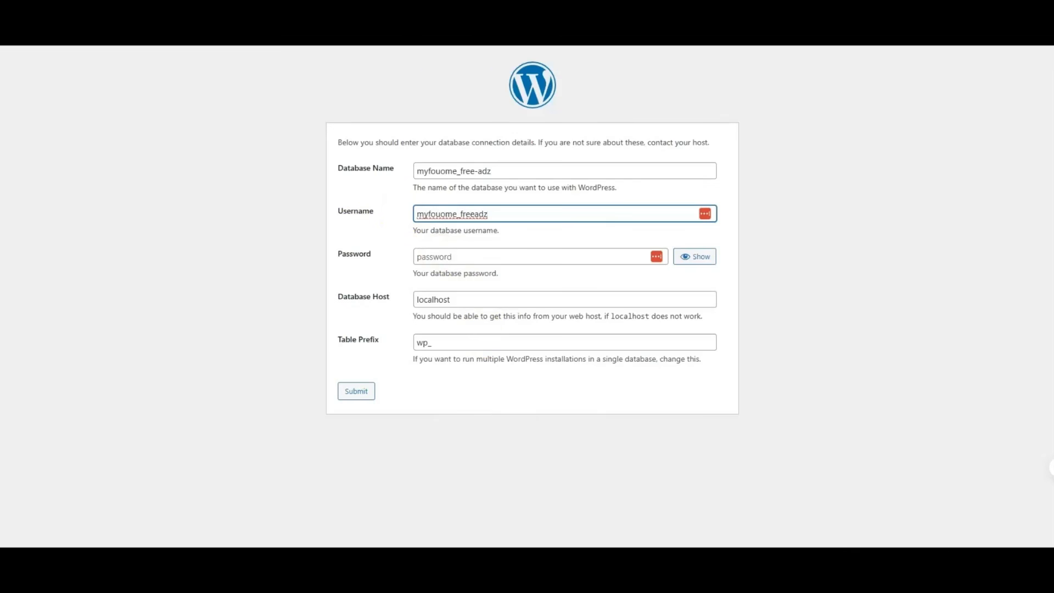
# Copy the database user's password from Links.txt into the Password field and submit the connection details with localhost and prefix wp_.
pyautogui.moveTo(644, 560)
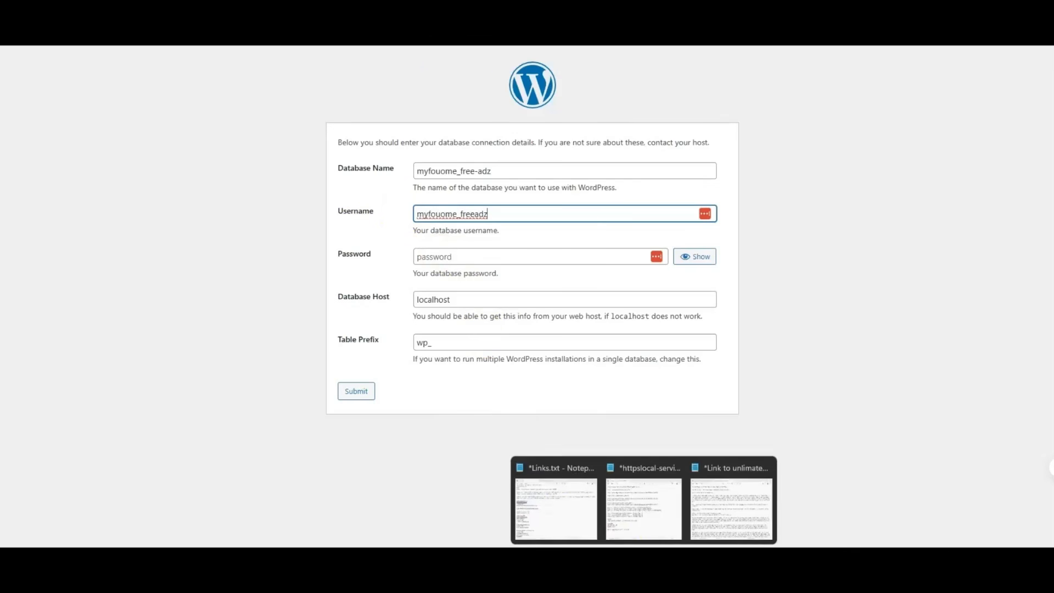
pyautogui.click(571, 511)
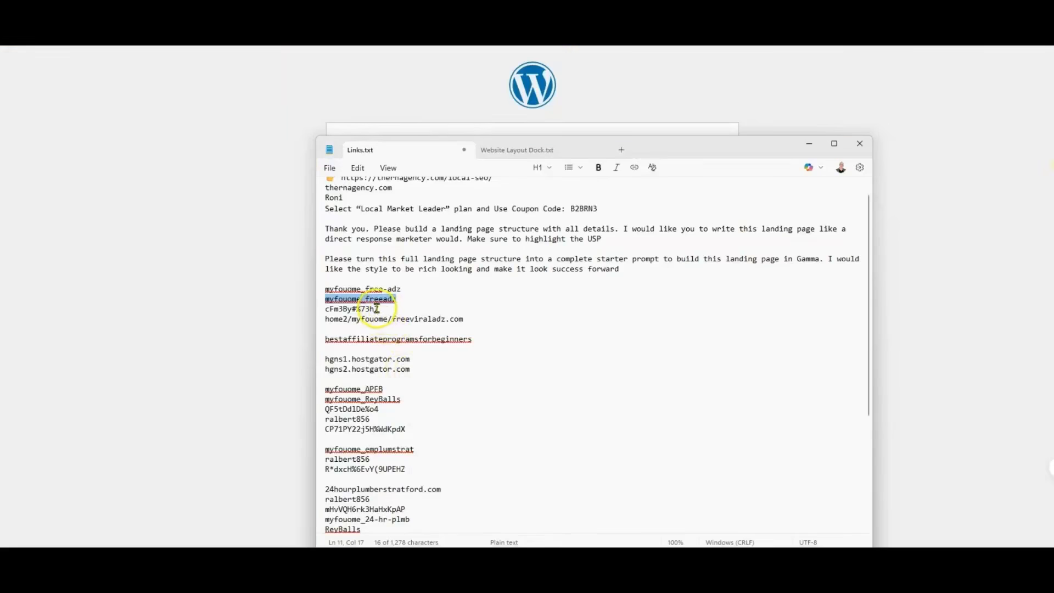
pyautogui.moveTo(379, 309); pyautogui.dragTo(324, 313)
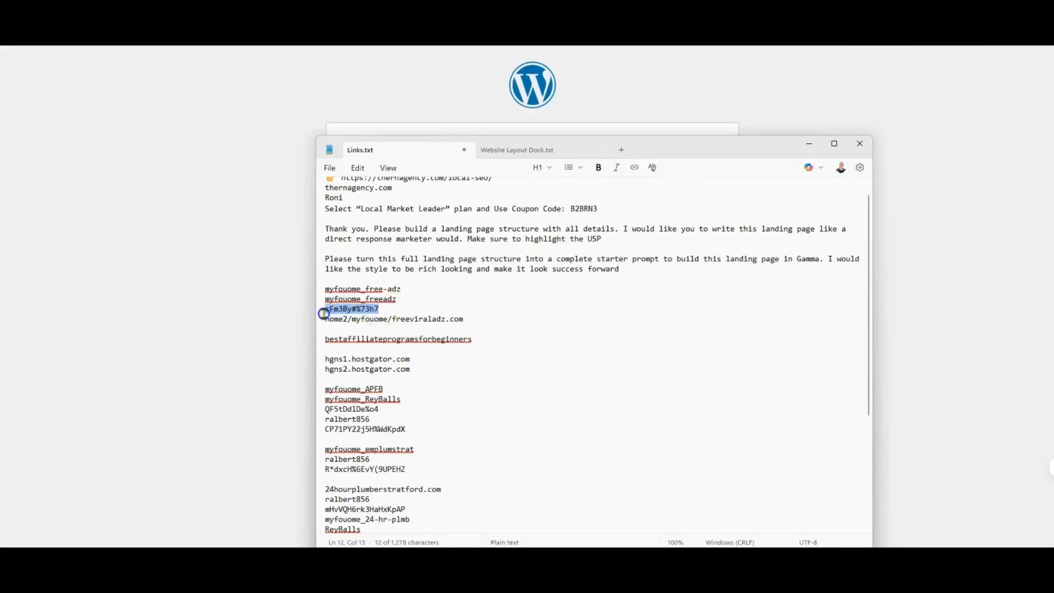
pyautogui.rightClick(346, 312)
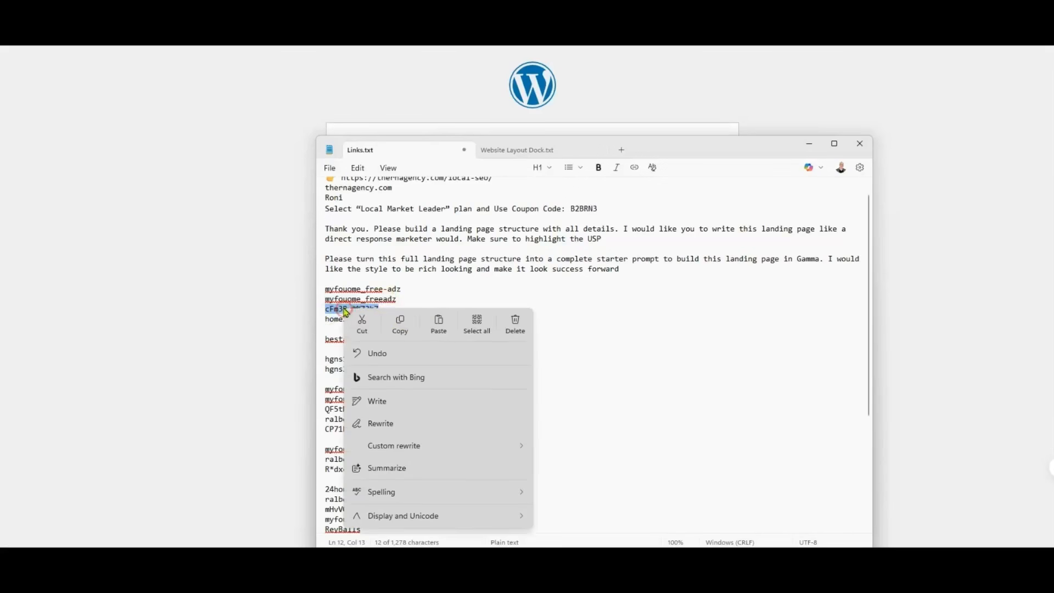
pyautogui.click(400, 325)
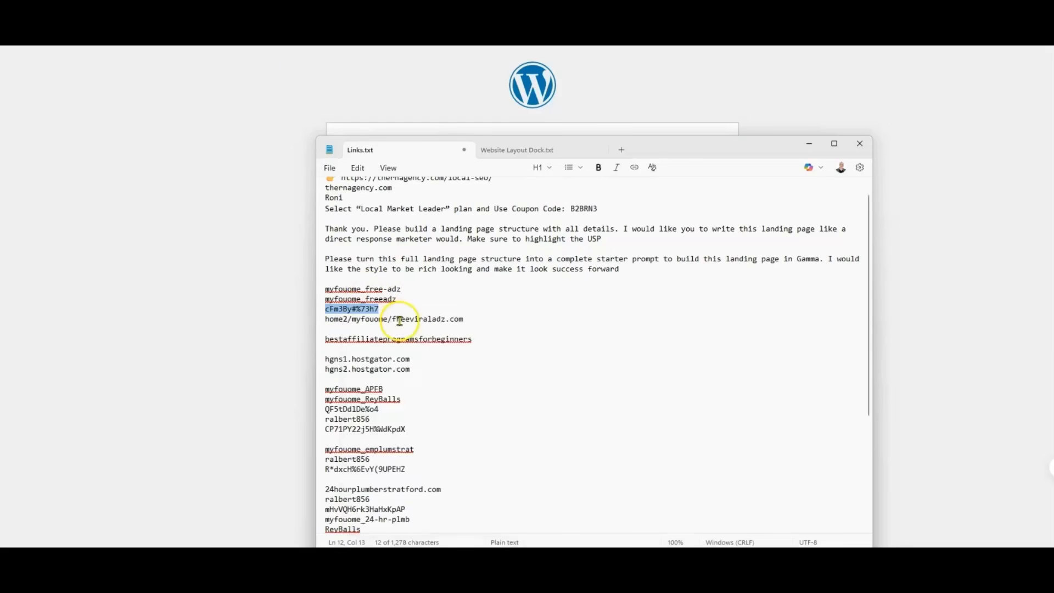
pyautogui.rightClick(447, 257)
pyautogui.click(483, 369)
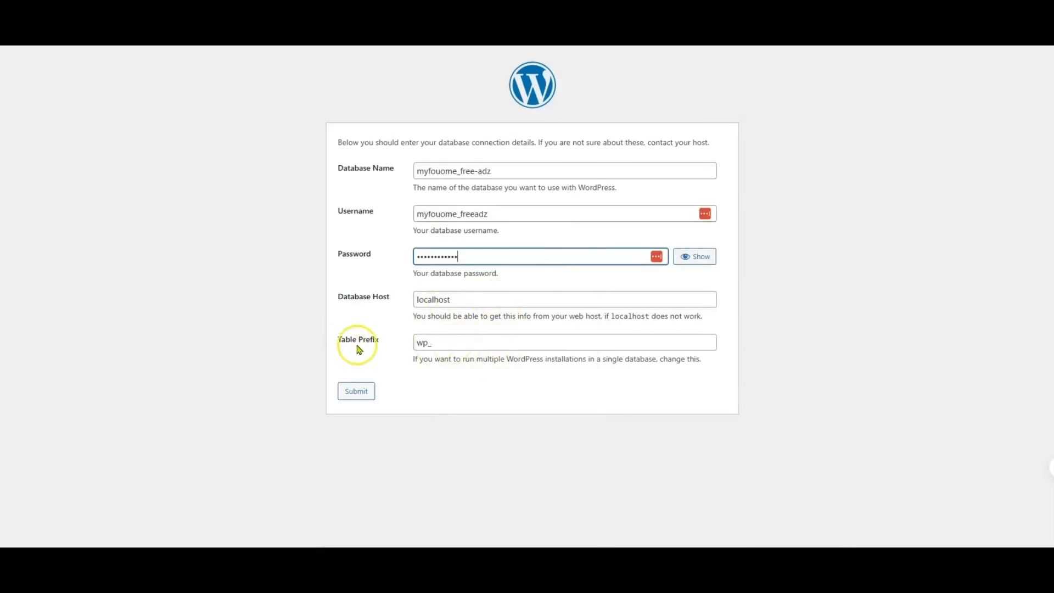
pyautogui.click(356, 392)
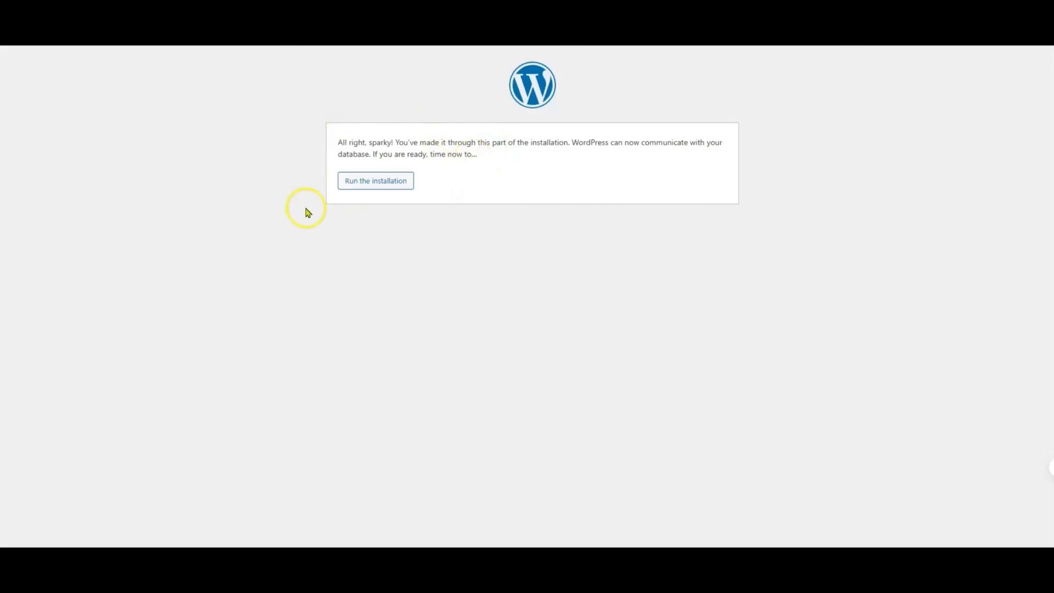
# Run the installation with the site title "free adz", the administrator username and e-mail, keeping the generated password, and install WordPress.
pyautogui.click(379, 182)
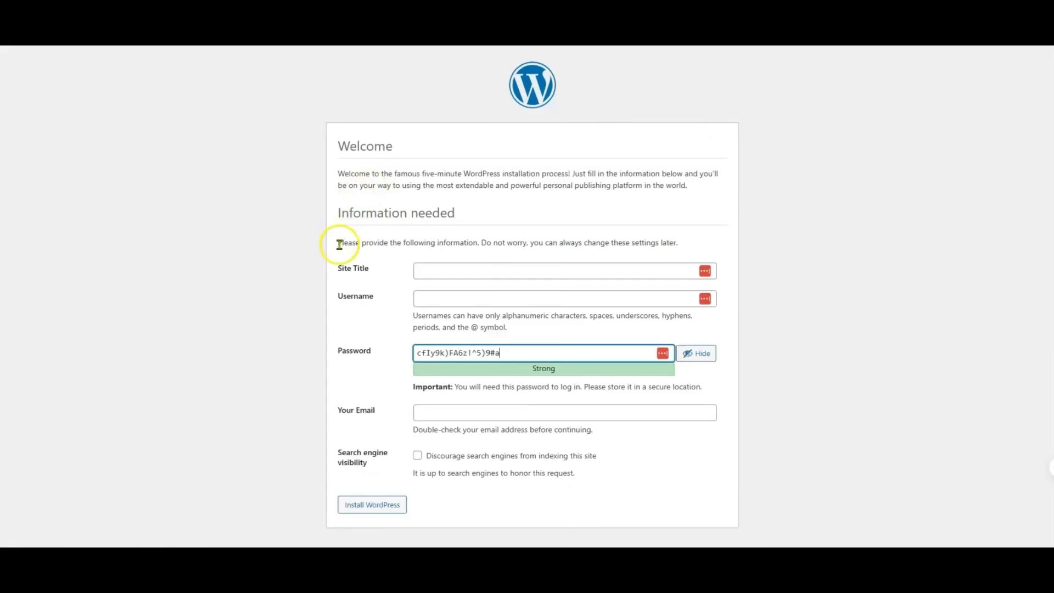
pyautogui.click(455, 271)
pyautogui.write('free adz')
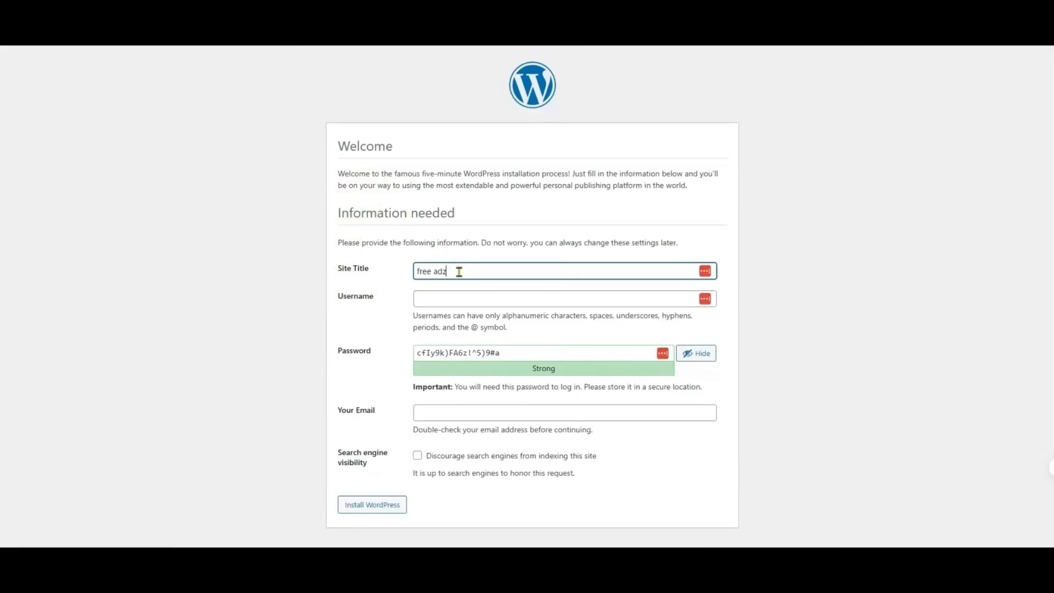
pyautogui.click(442, 299)
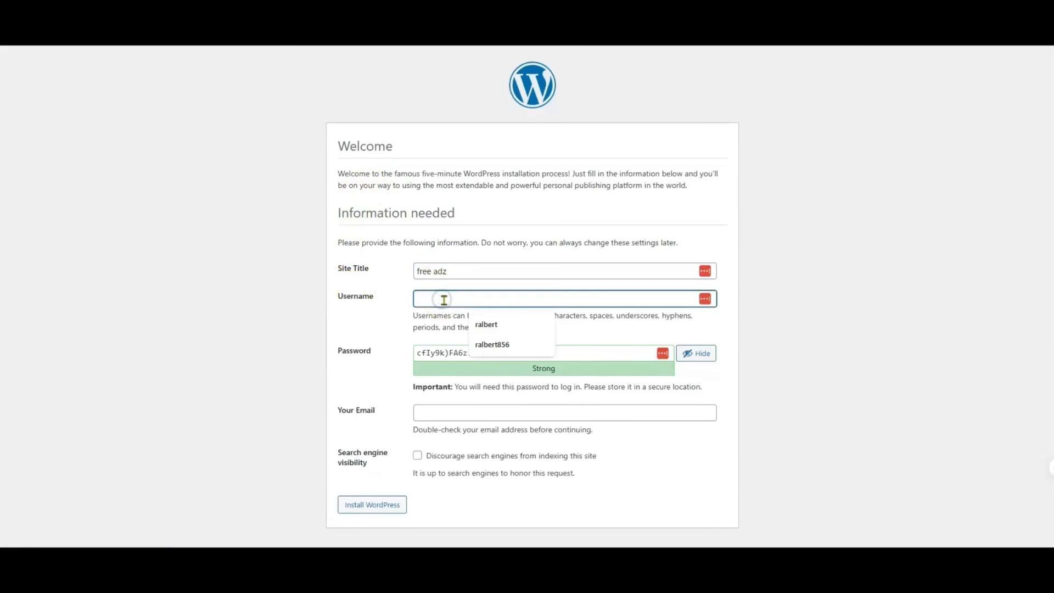
pyautogui.click(487, 325)
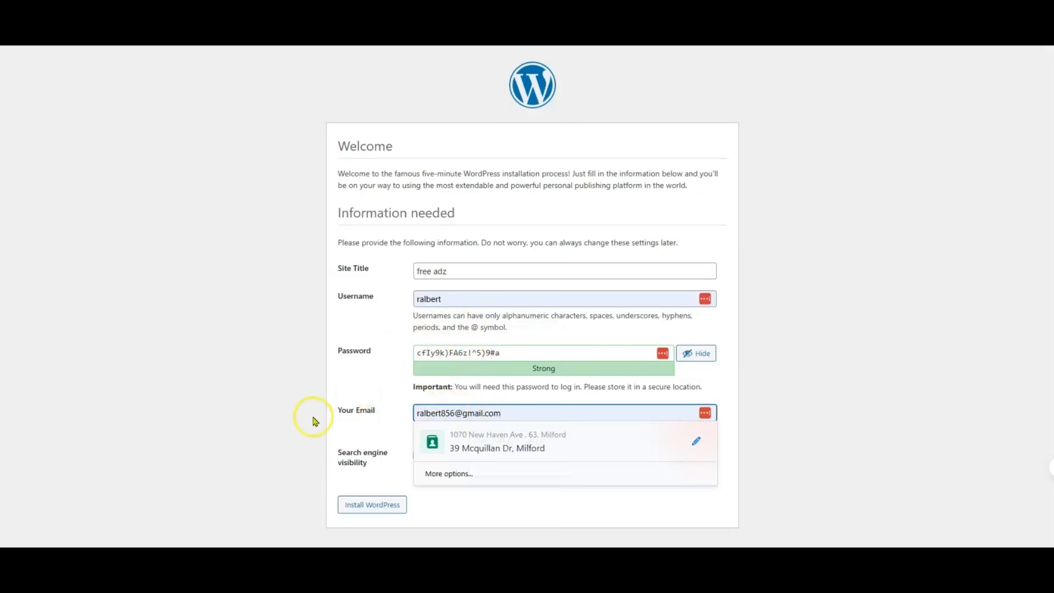
pyautogui.click(338, 430)
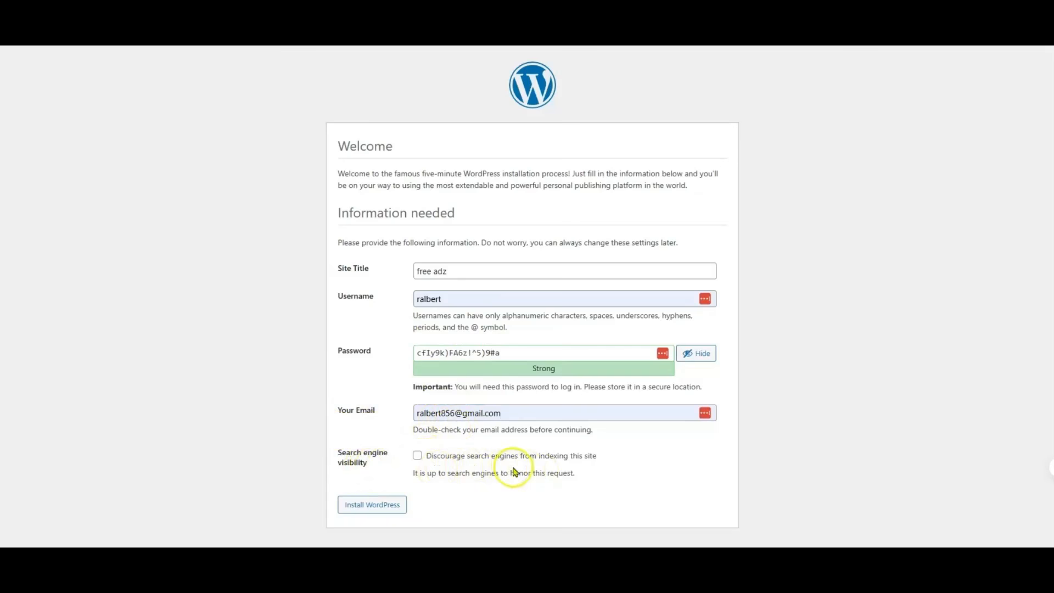
pyautogui.click(376, 508)
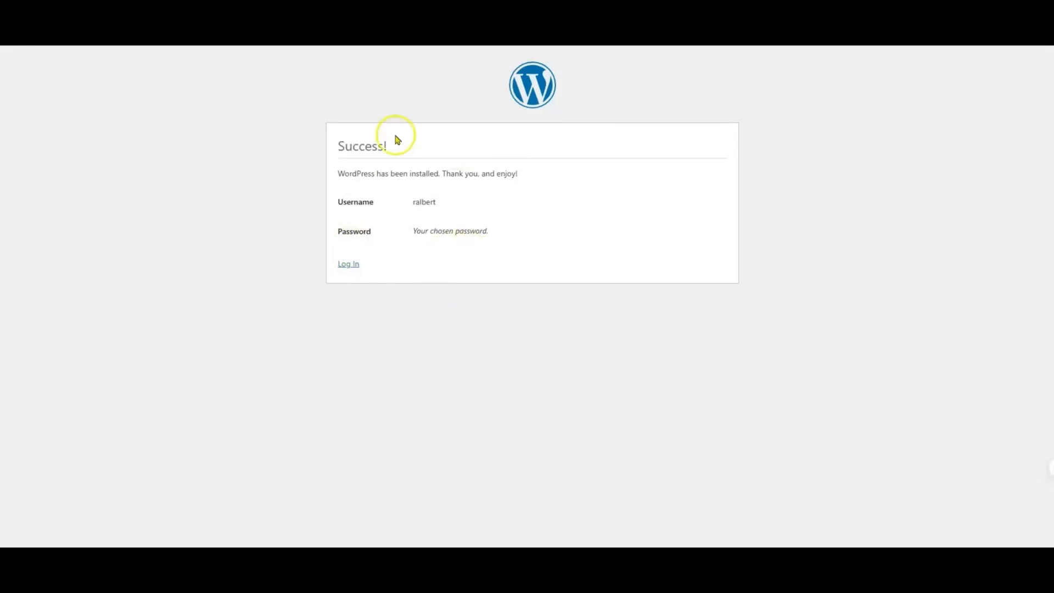
# Log in to the new WordPress site by entering the administrator username and the account password.
pyautogui.click(347, 264)
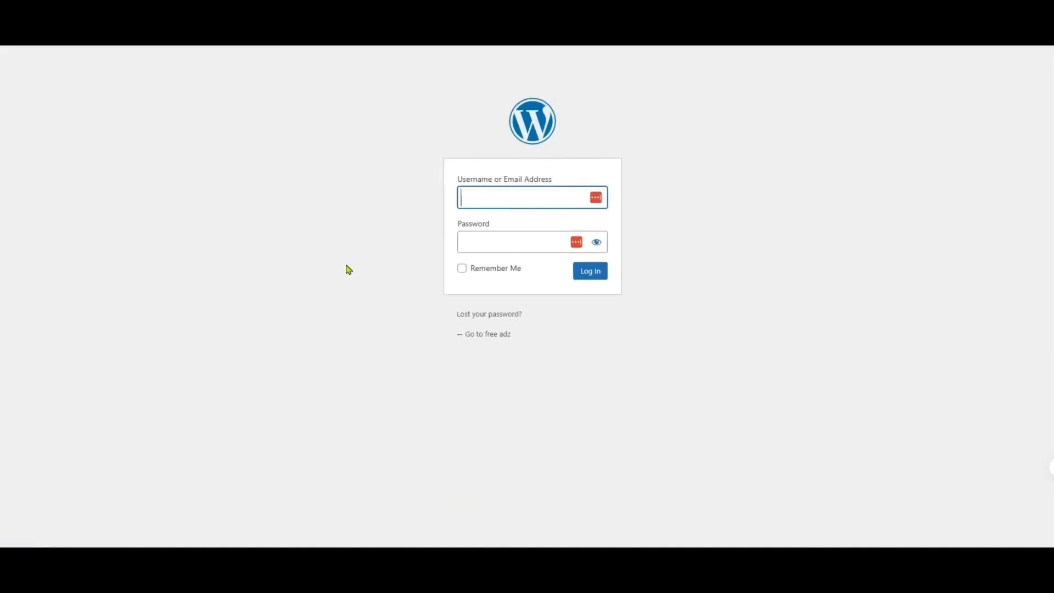
pyautogui.click(497, 196)
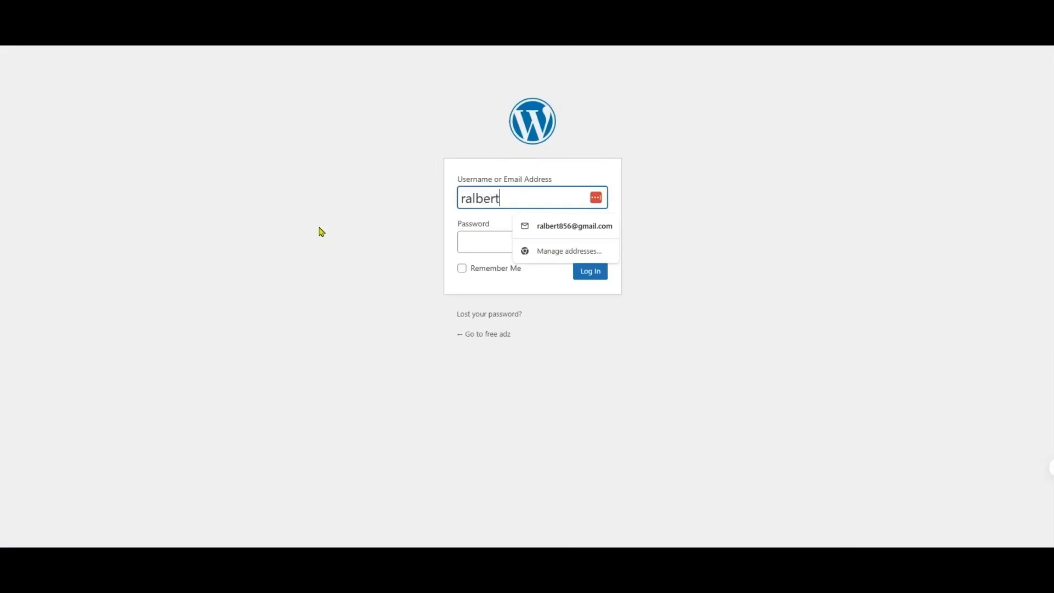
pyautogui.click(478, 242)
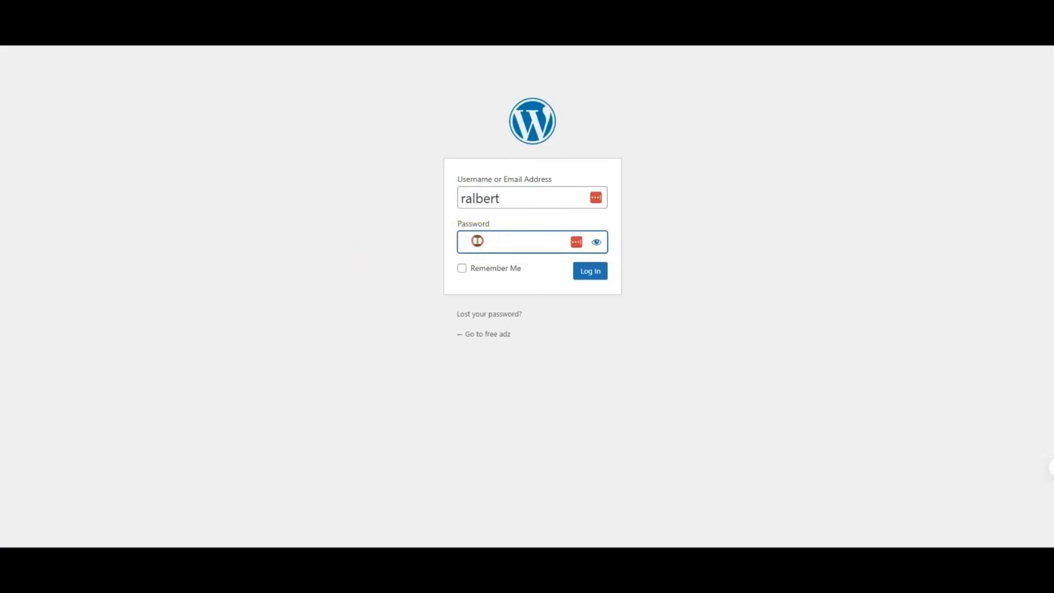
pyautogui.rightClick(478, 242)
pyautogui.click(510, 368)
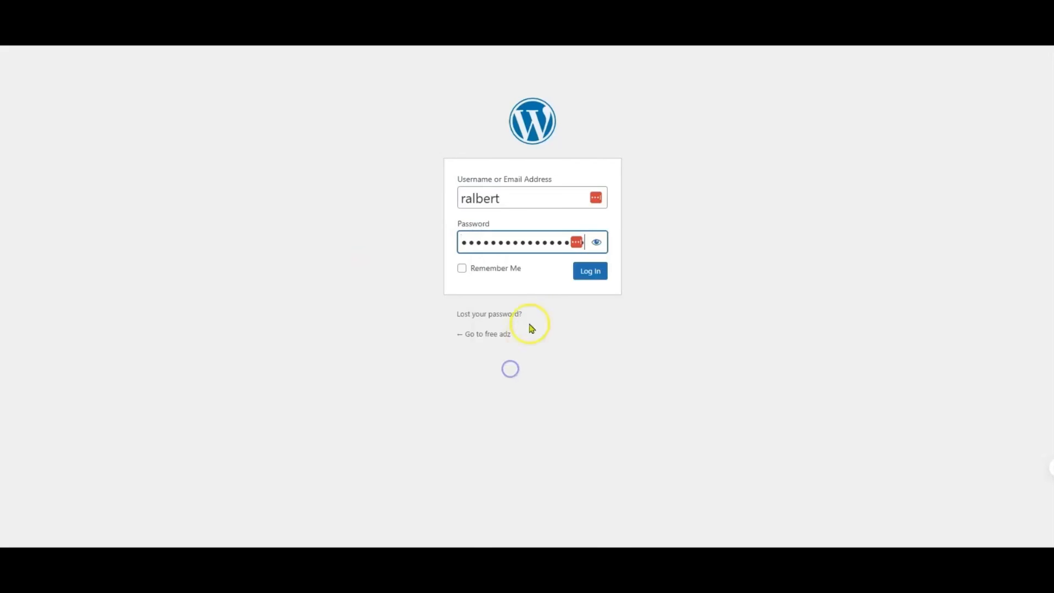
pyautogui.click(592, 277)
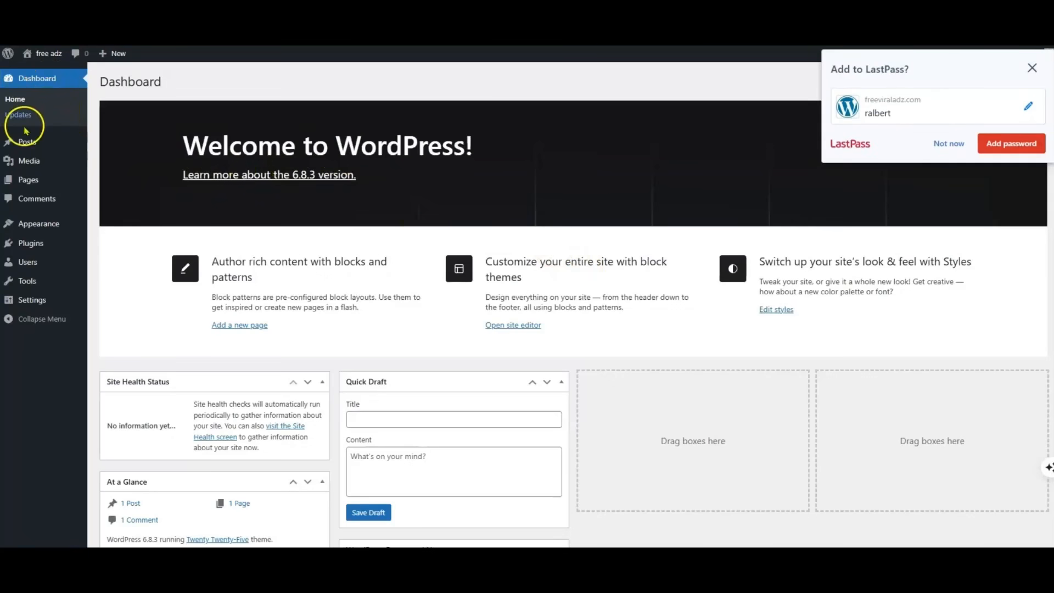
# Move the default "Hello world!" post to the trash.
pyautogui.moveTo(29, 140)
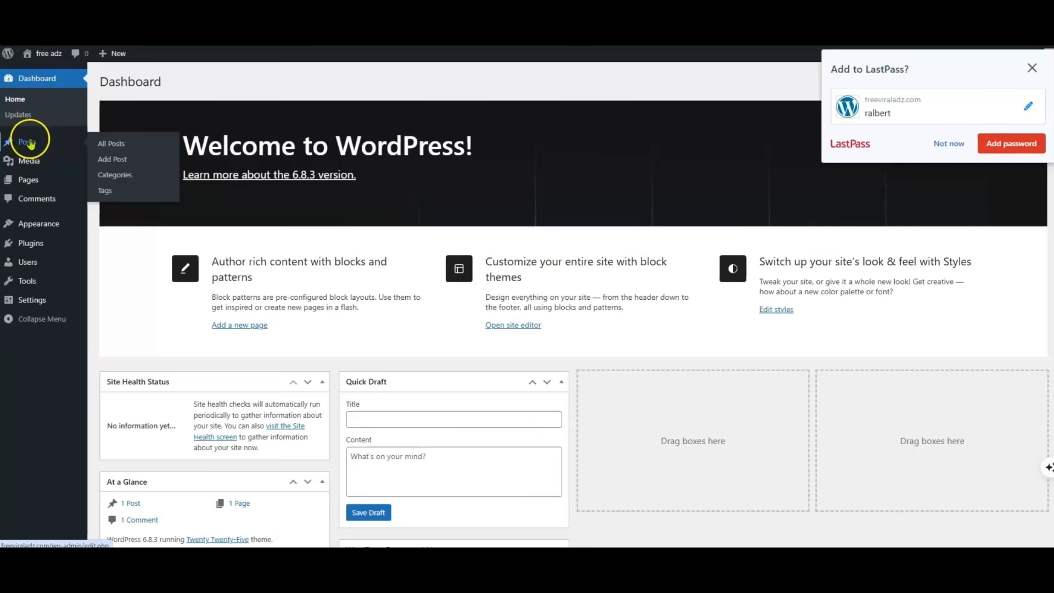
pyautogui.click(110, 144)
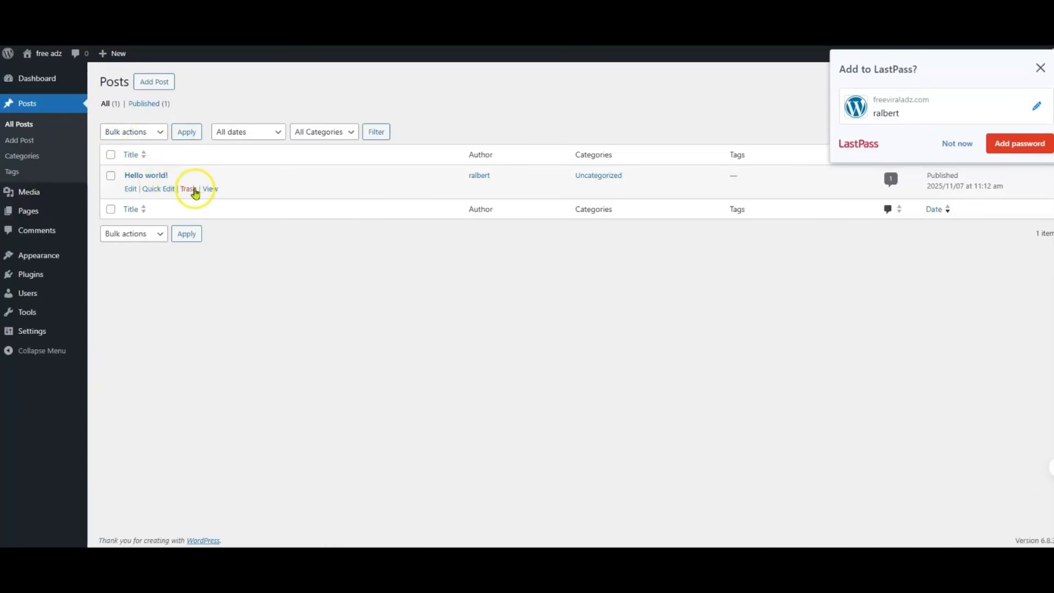
pyautogui.click(193, 189)
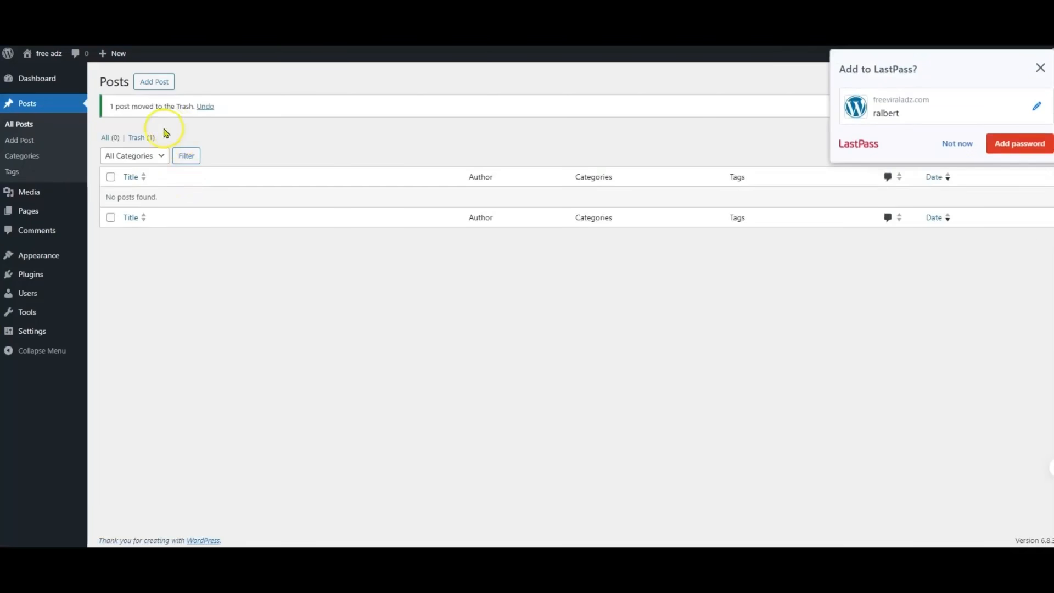
# Move the default Privacy Policy draft and the Sample Page to the trash.
pyautogui.click(33, 212)
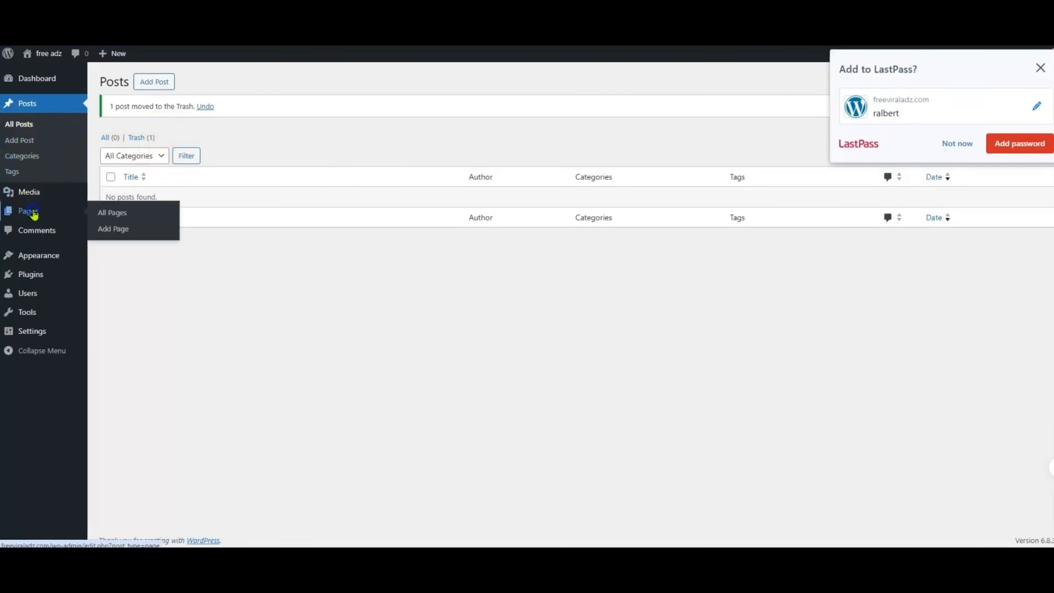
pyautogui.moveTo(162, 181)
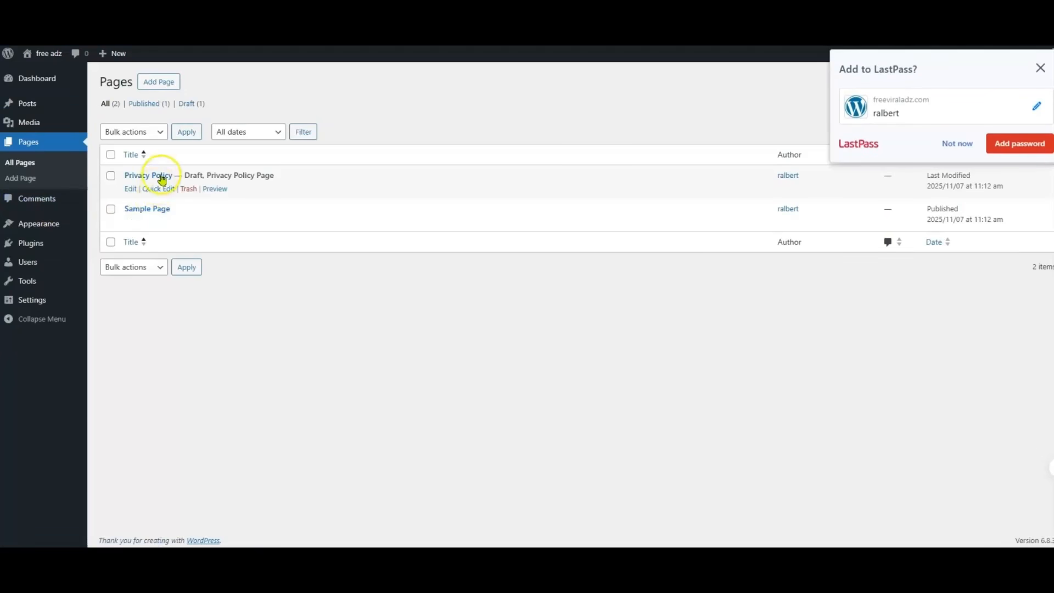
pyautogui.click(192, 190)
pyautogui.click(188, 222)
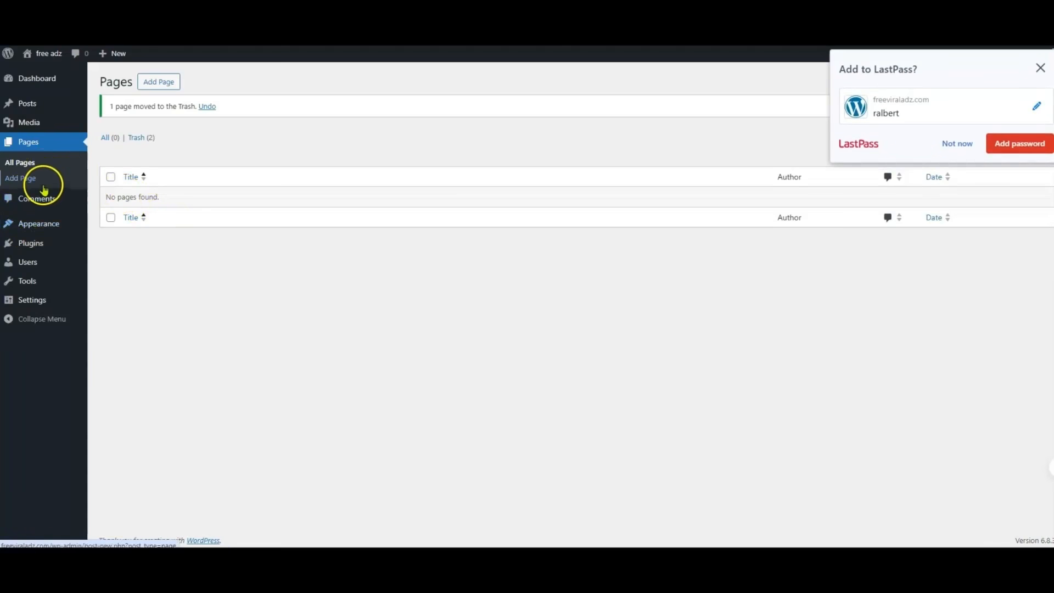
# Set the site's permalink structure to Post name and save the permalink settings.
pyautogui.moveTo(32, 300)
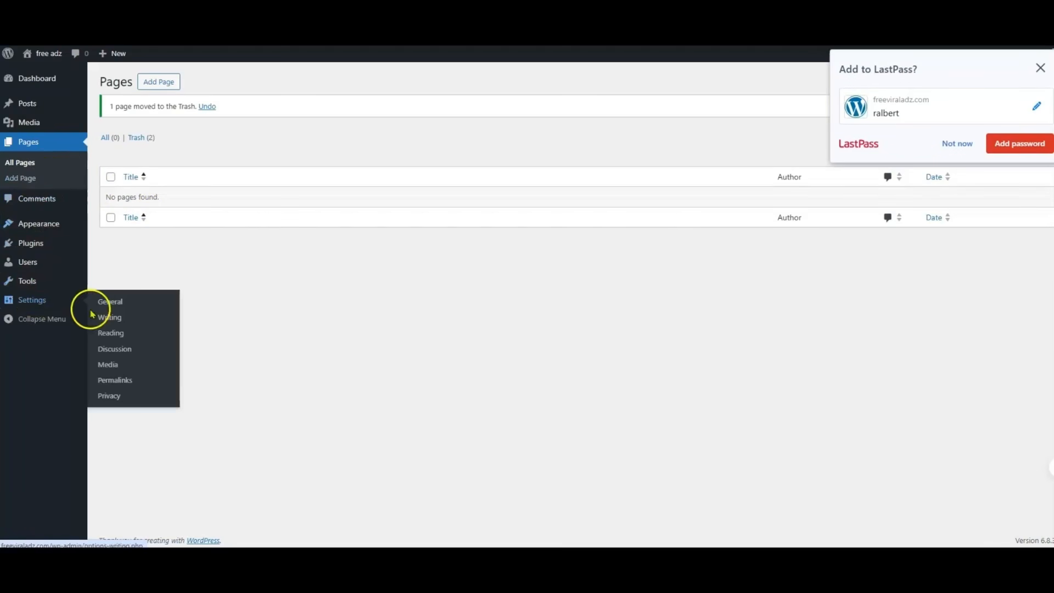
pyautogui.click(120, 382)
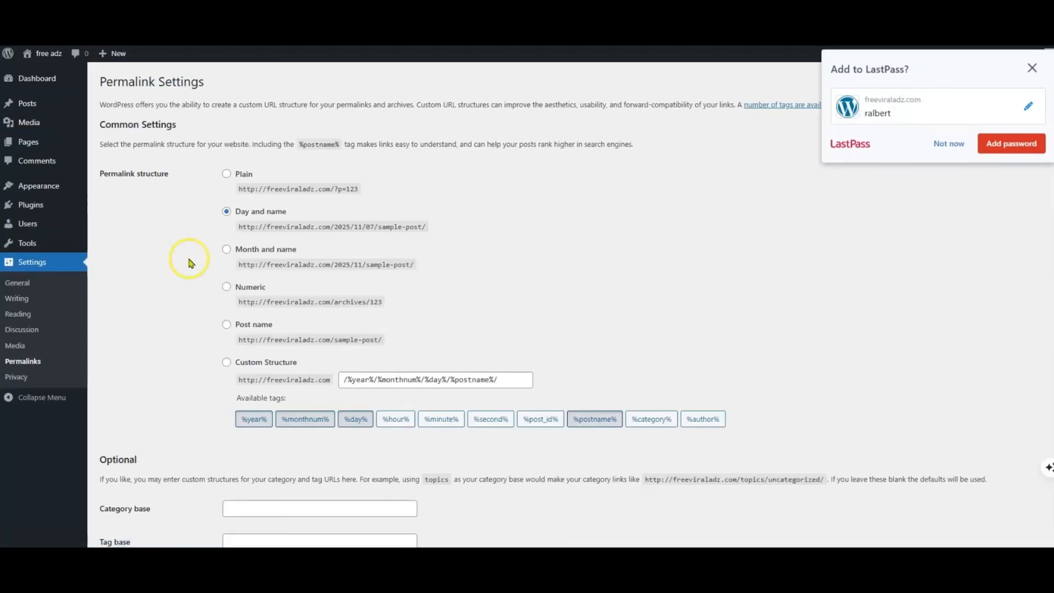
pyautogui.click(227, 327)
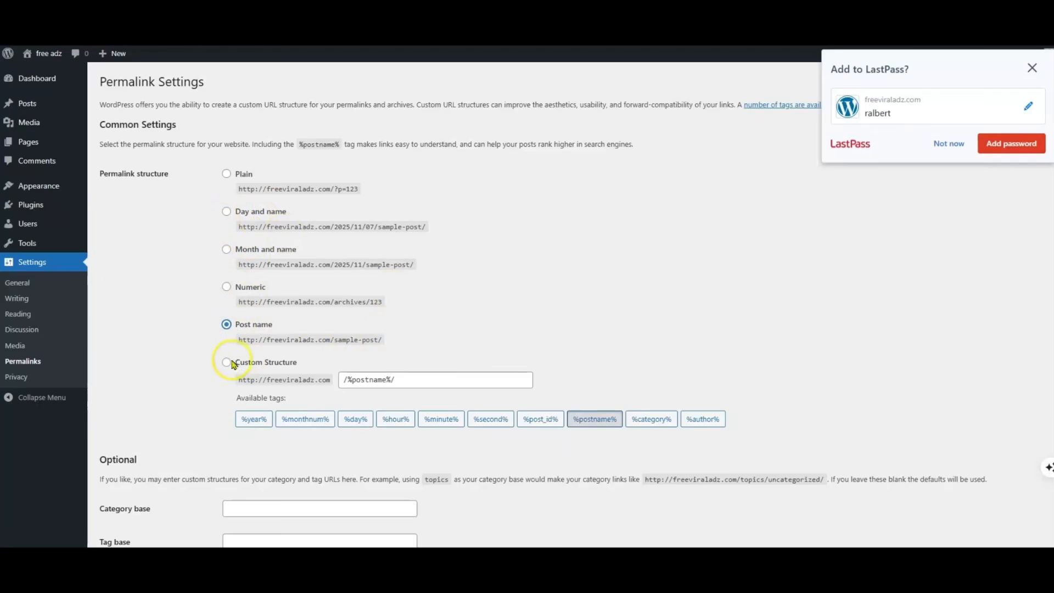
pyautogui.scroll(-2, 249, 366)
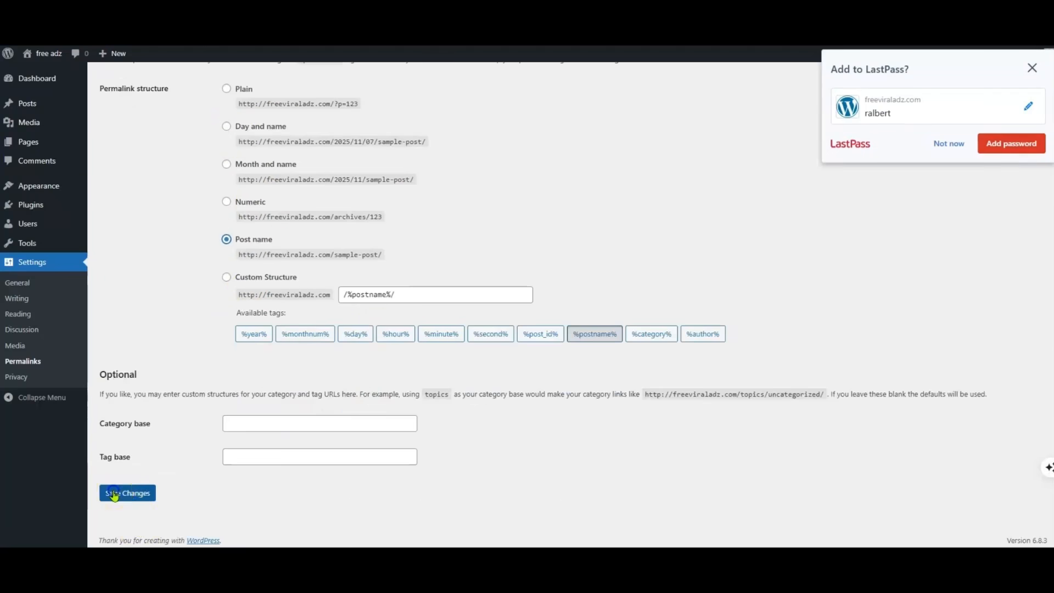
pyautogui.click(114, 493)
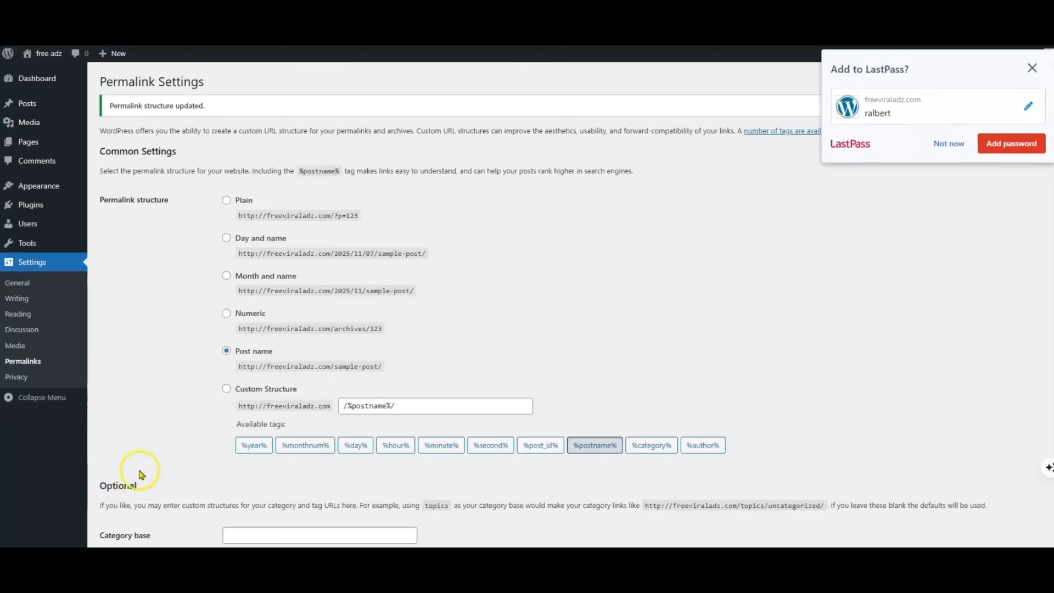